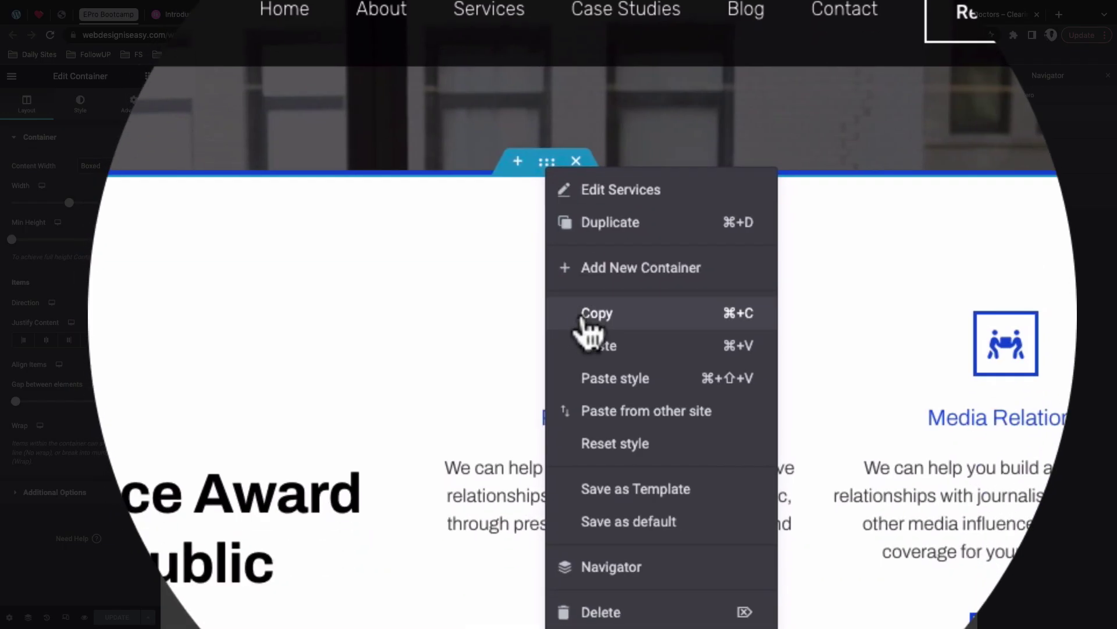
Copy the Services container and insert it in the Sample Page's empty widget area with Paste from other site
click(585, 323)
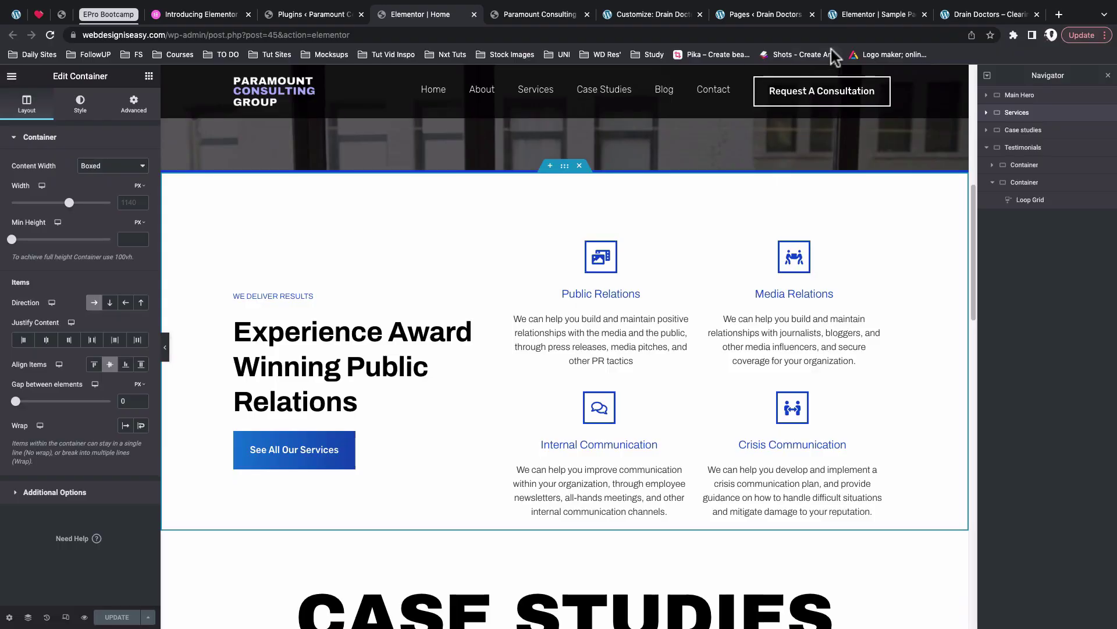
click(866, 17)
right_click(486, 506)
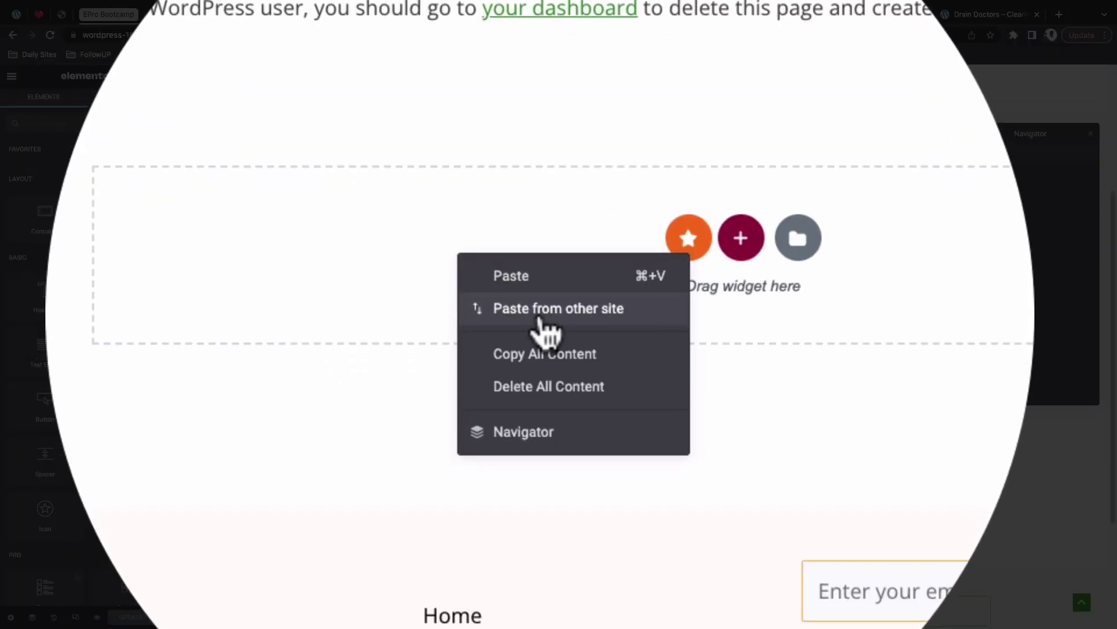
click(540, 319)
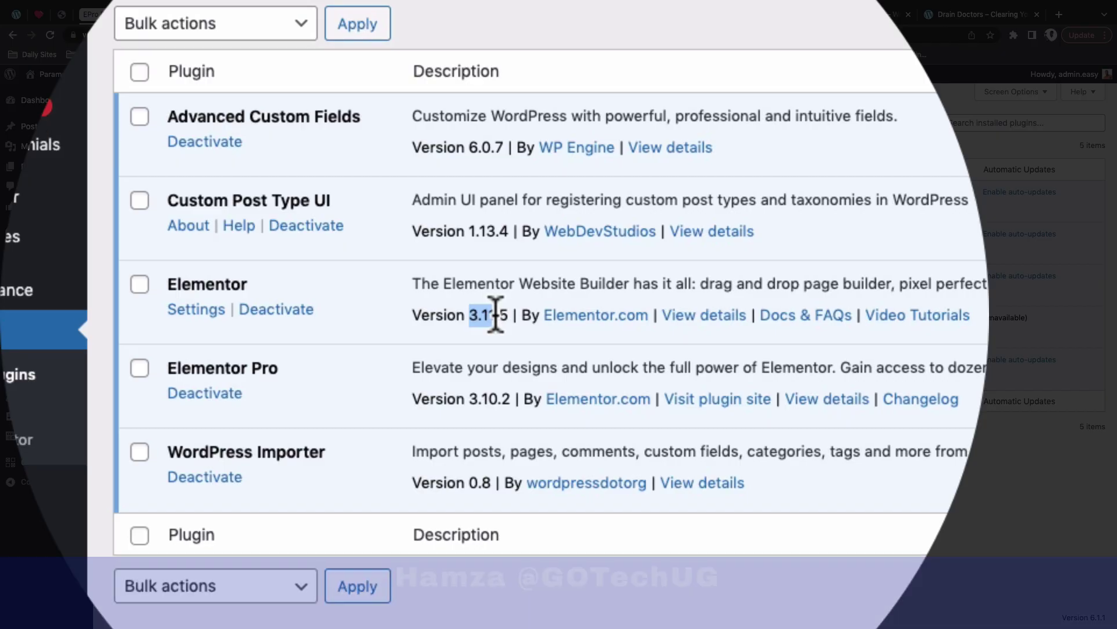
Check the installed Elementor version in the Paramount Consulting Group site's plugin list
drag(495, 315, 497, 314)
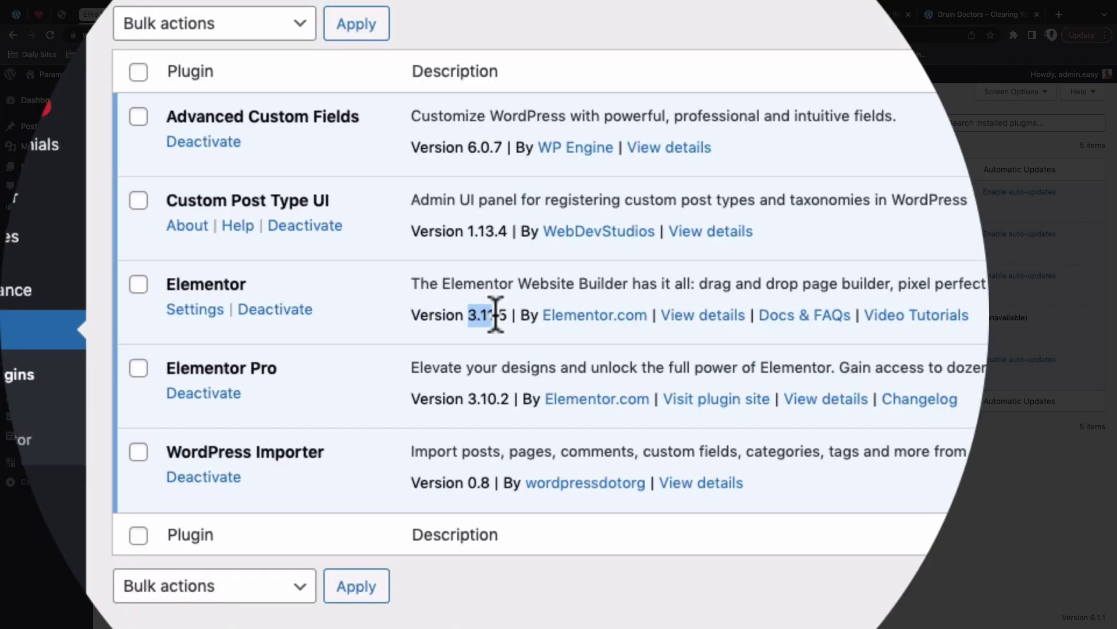
click(495, 315)
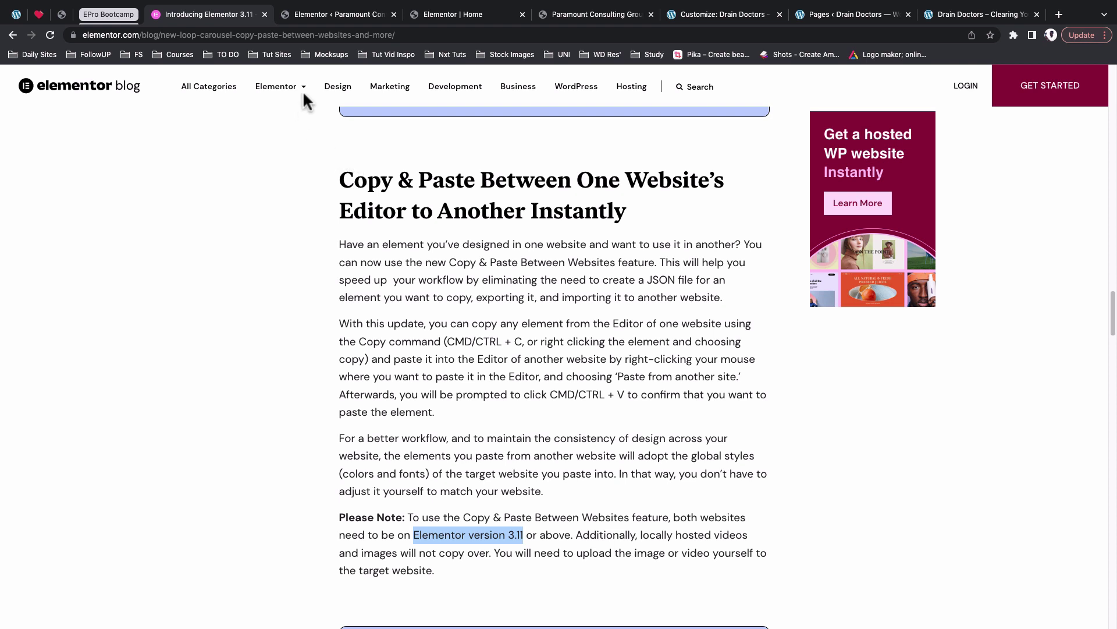
click(323, 18)
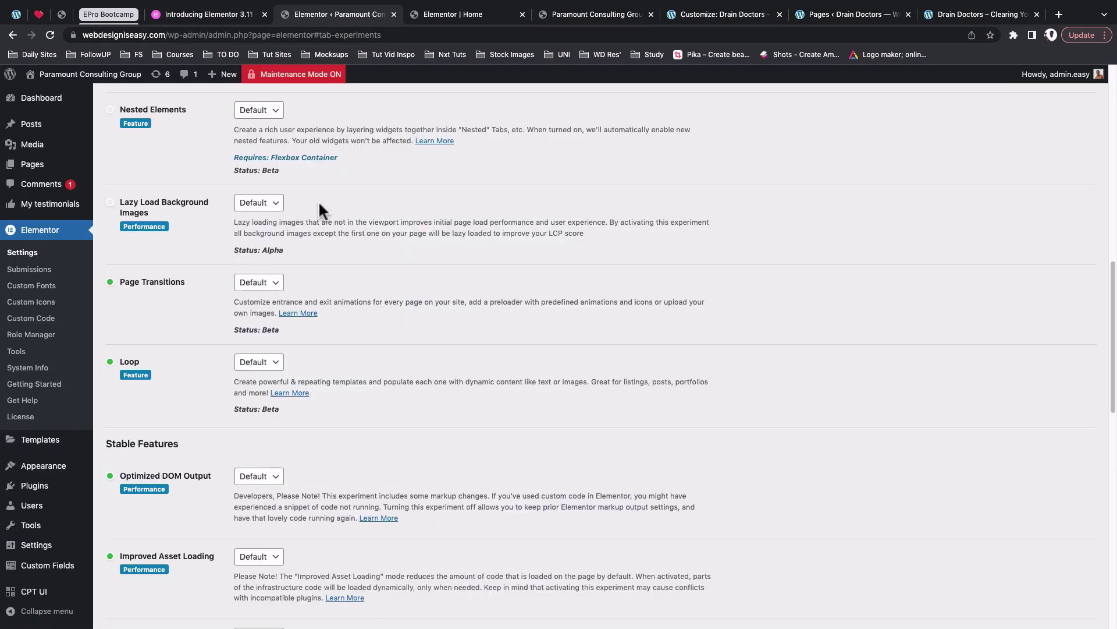
click(380, 288)
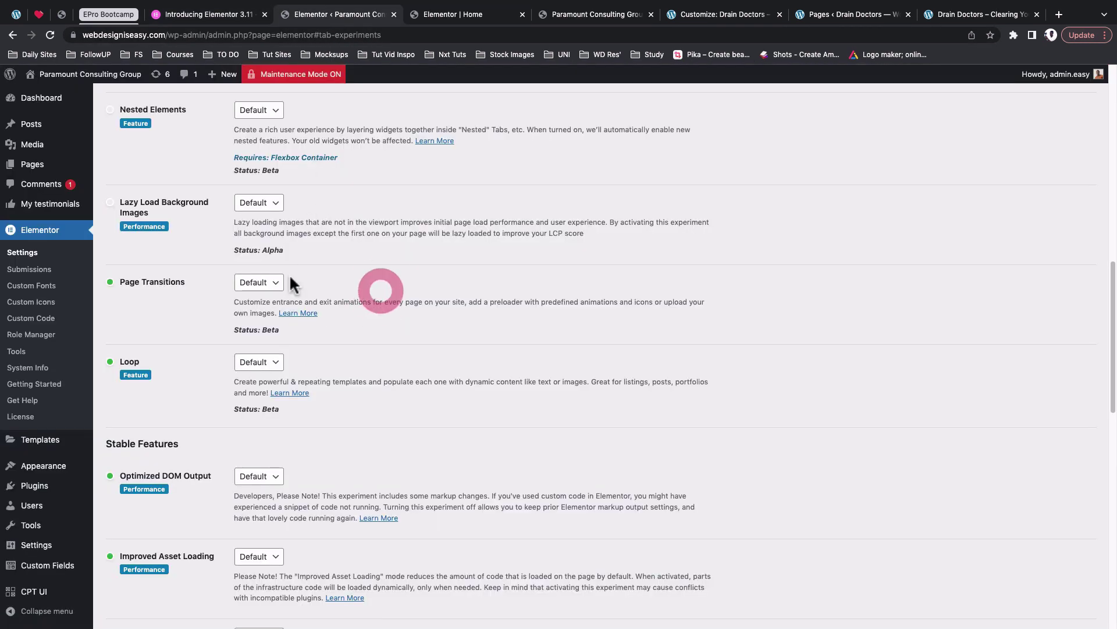
click(30, 491)
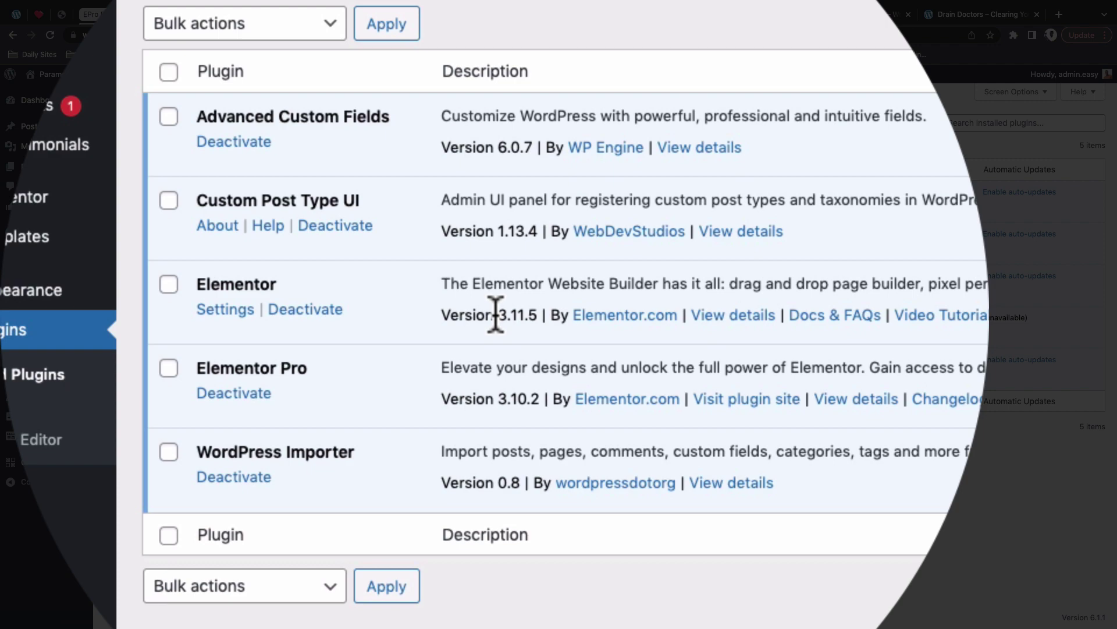
drag(497, 314, 527, 315)
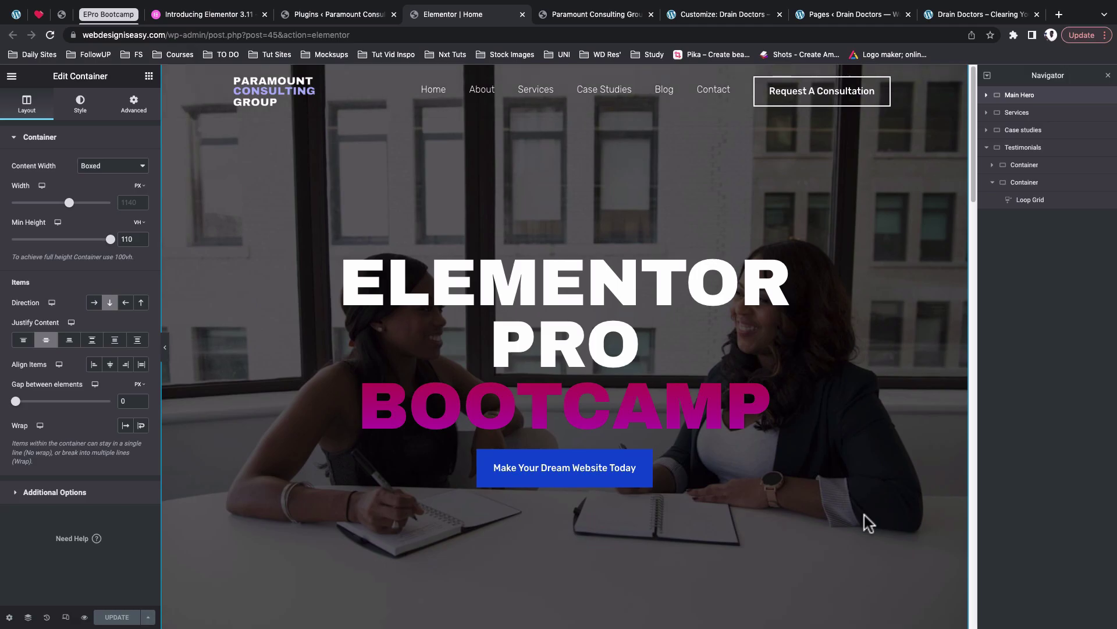
Look through the Services, Case Studies and Testimonials sections of the Paramount Consulting home page in the Elementor editor, and inspect its address
scroll(865, 515, down, 3)
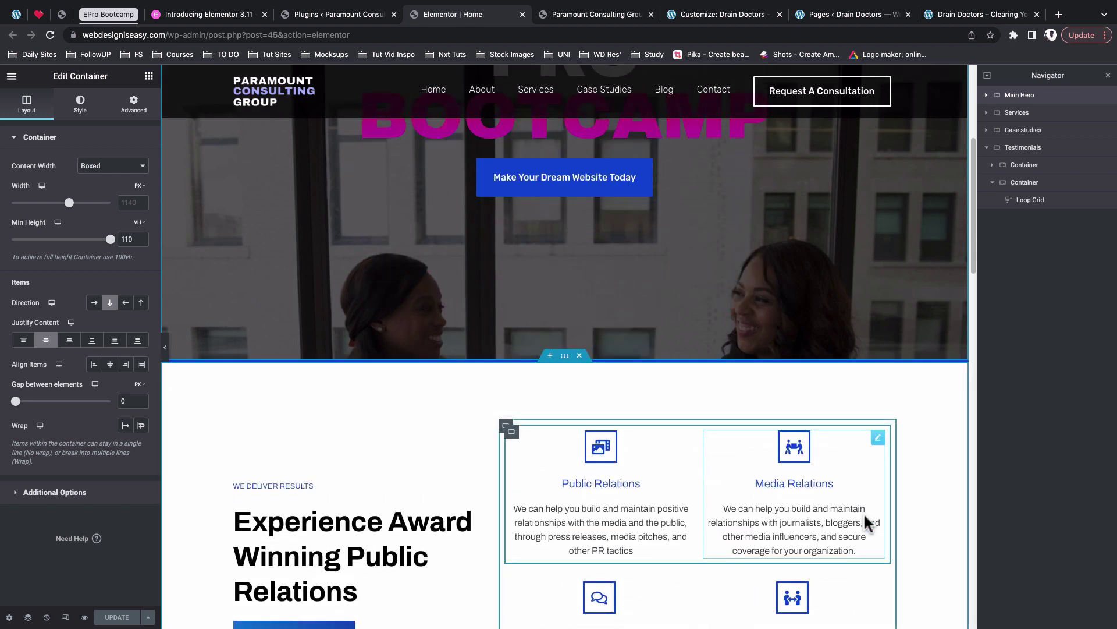
scroll(864, 512, down, 2)
scroll(864, 512, down, 2)
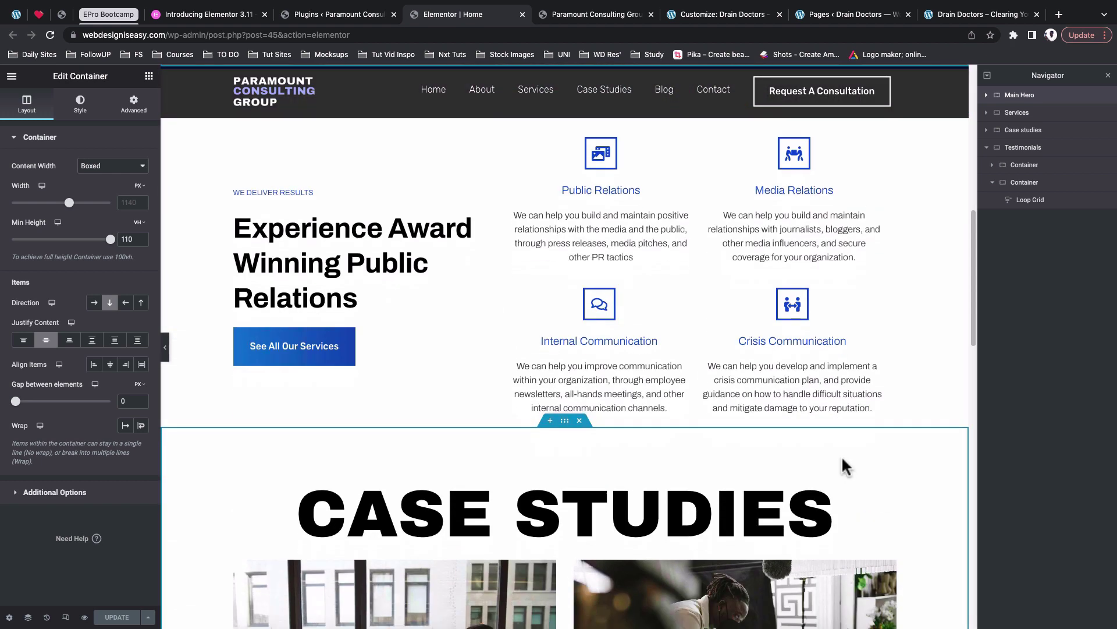
scroll(845, 466, up, 3)
scroll(845, 465, down, 1)
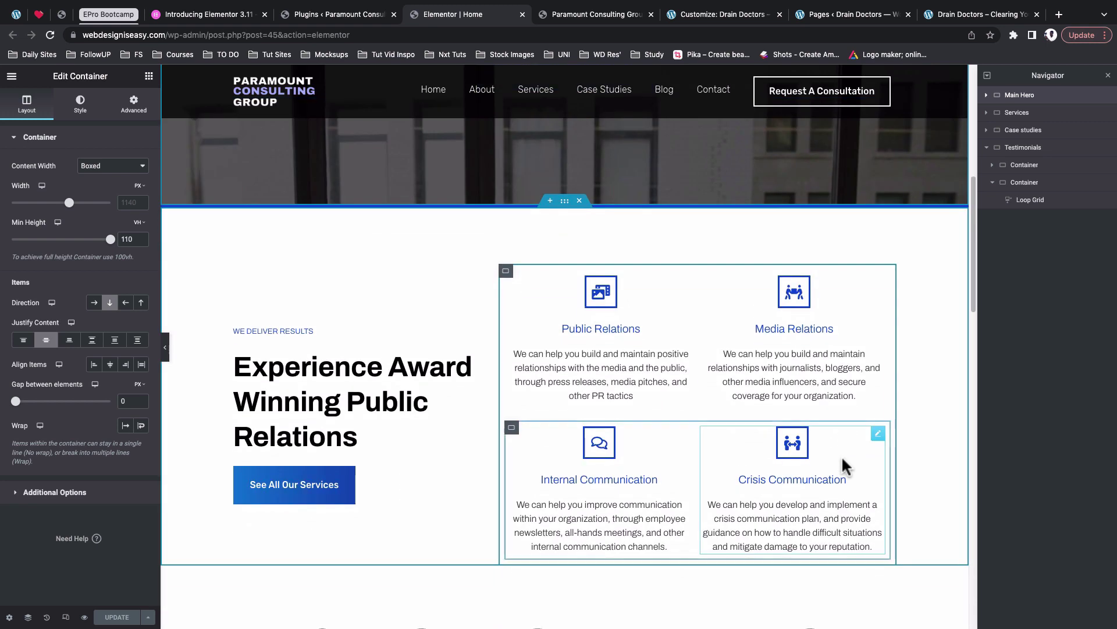
scroll(845, 466, down, 1)
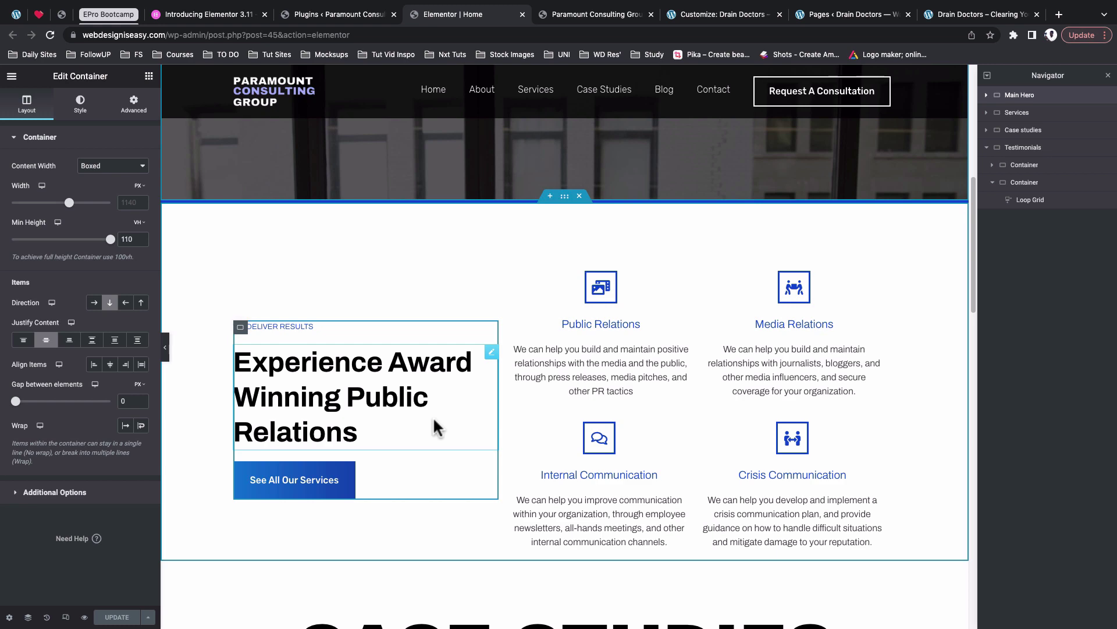
scroll(557, 487, down, 7)
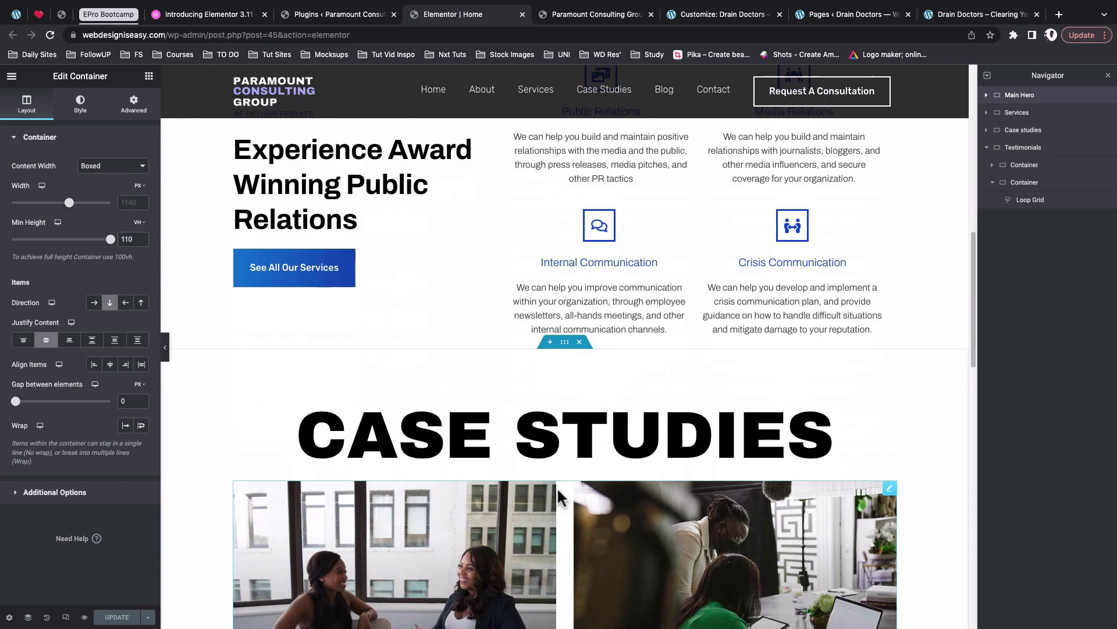
scroll(557, 487, down, 4)
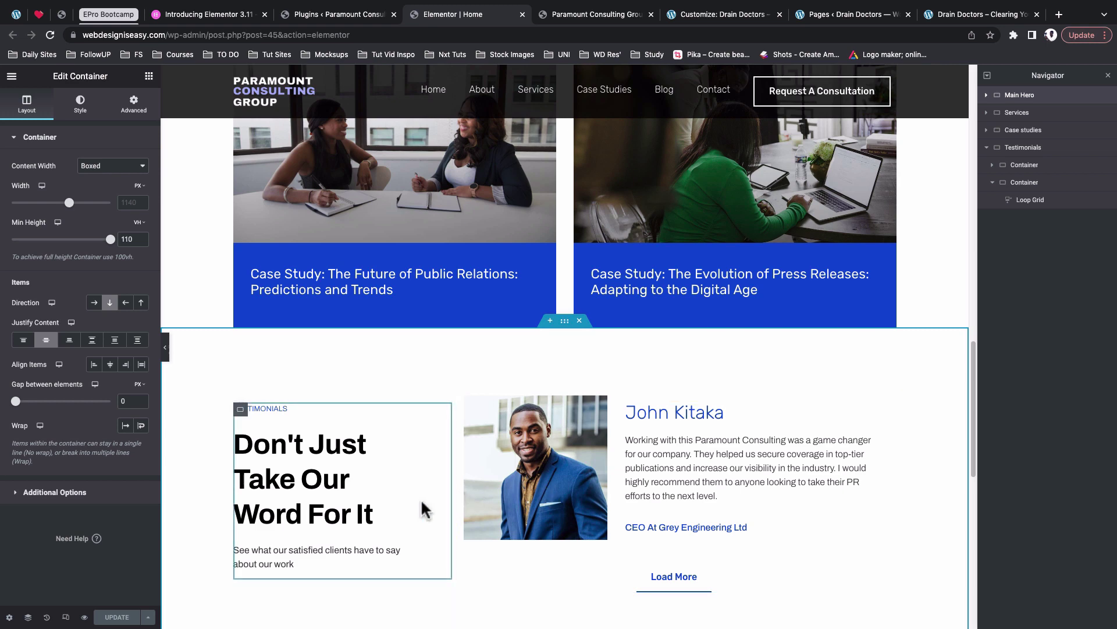
scroll(422, 500, up, 4)
scroll(424, 511, up, 10)
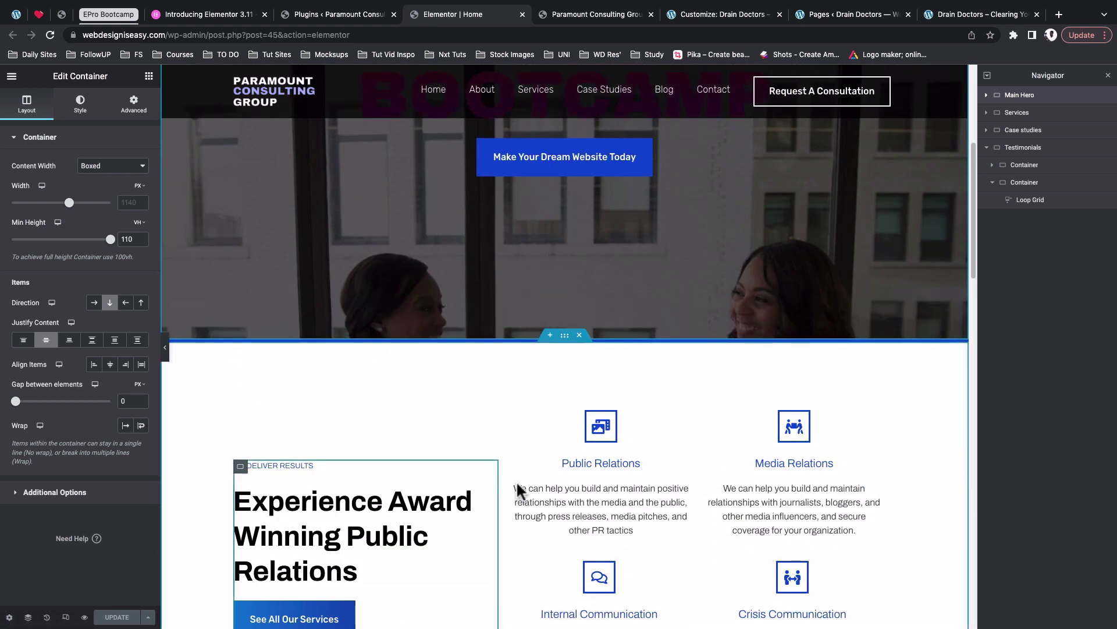
click(124, 38)
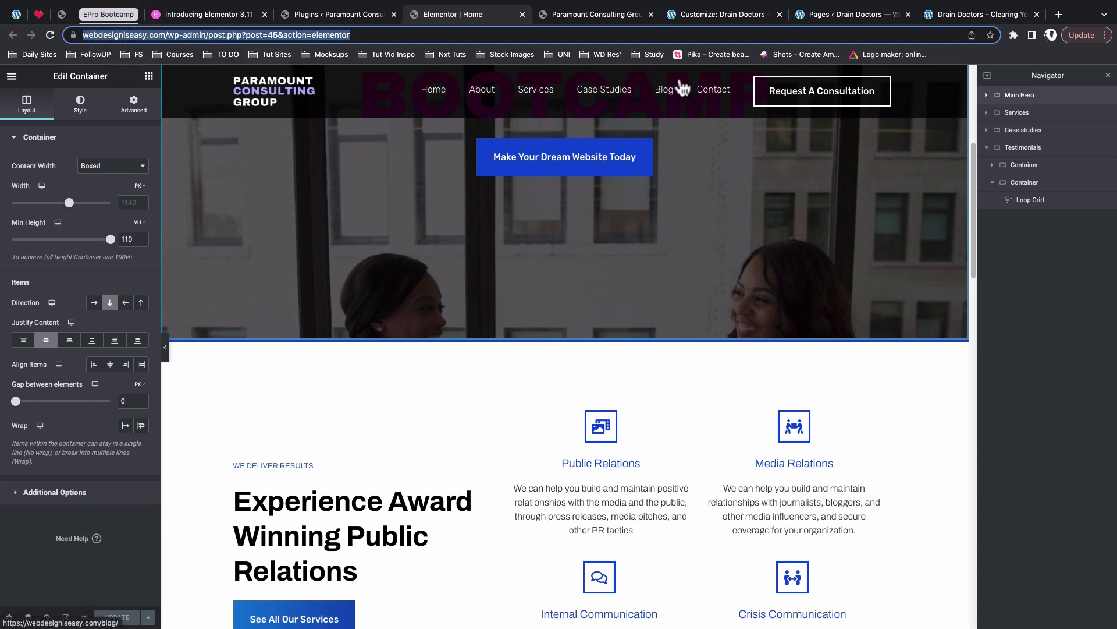
Switch to the Drain Doctors site and check the installed Elementor version in its plugin list
click(694, 15)
click(700, 16)
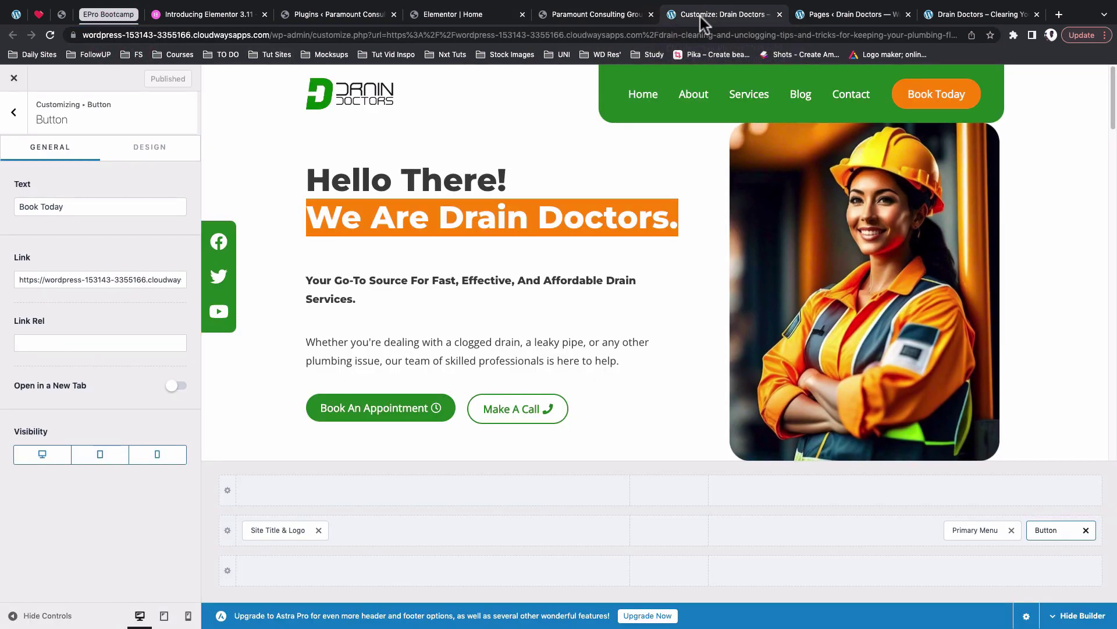
click(826, 17)
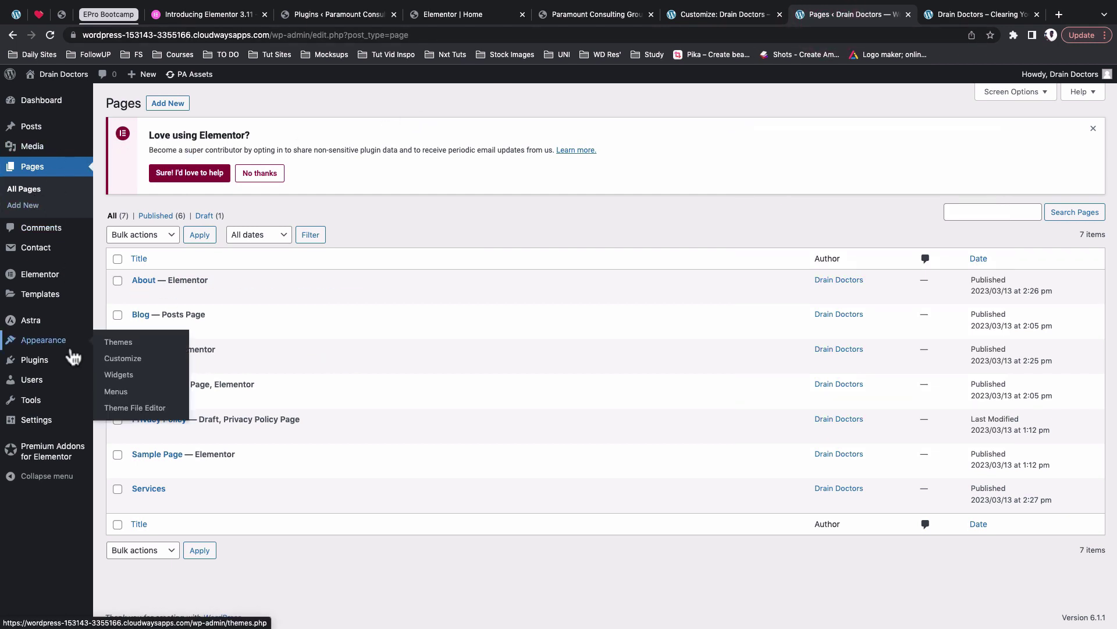
click(41, 365)
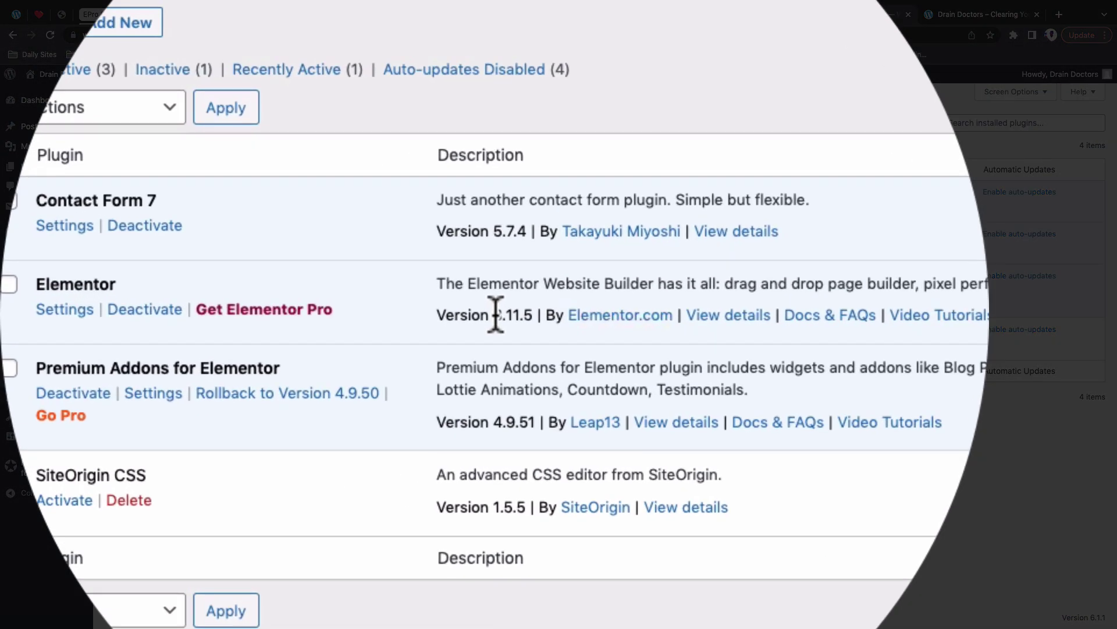
drag(362, 362, 391, 362)
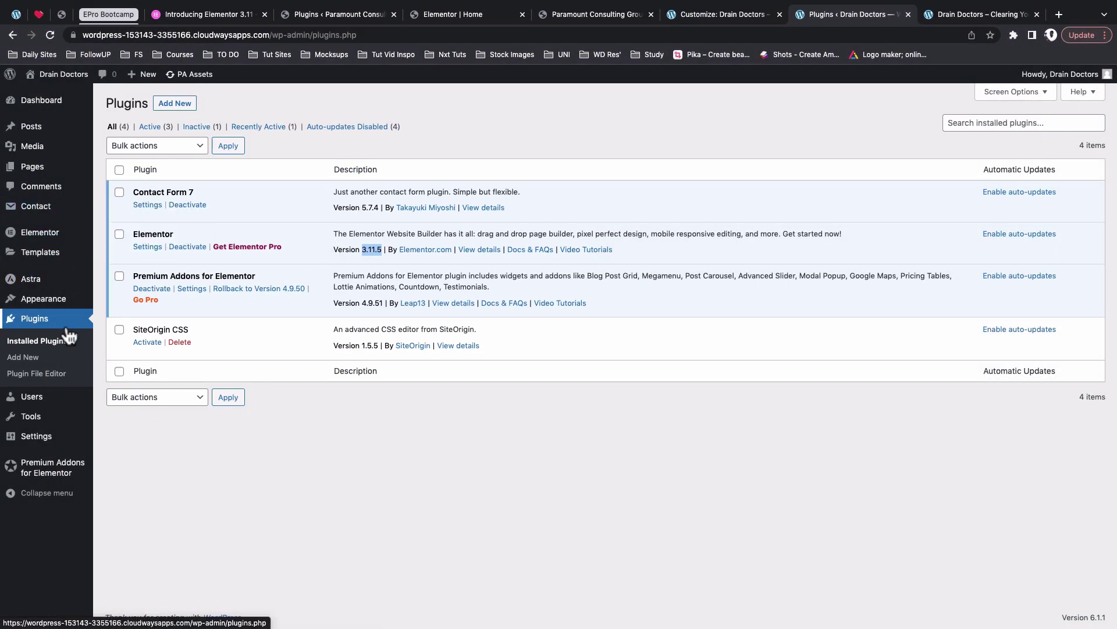
View the Drain Doctors site's Sample Page, open it for editing with Elementor, and find the empty widget area below its text
click(113, 170)
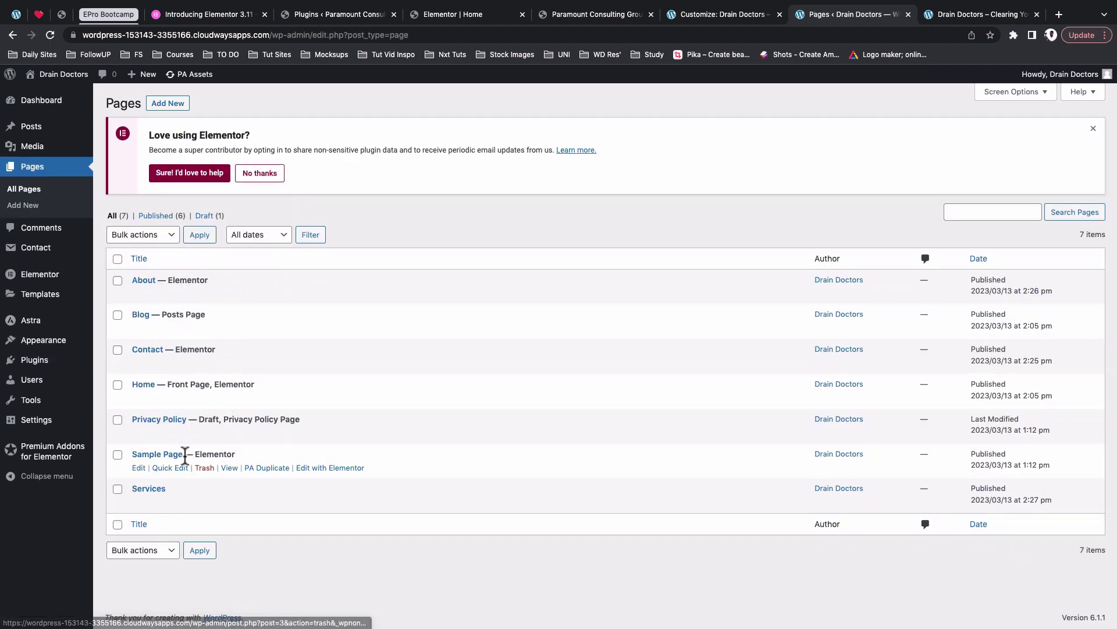
super+click(228, 469)
key(ctrl+Tab)
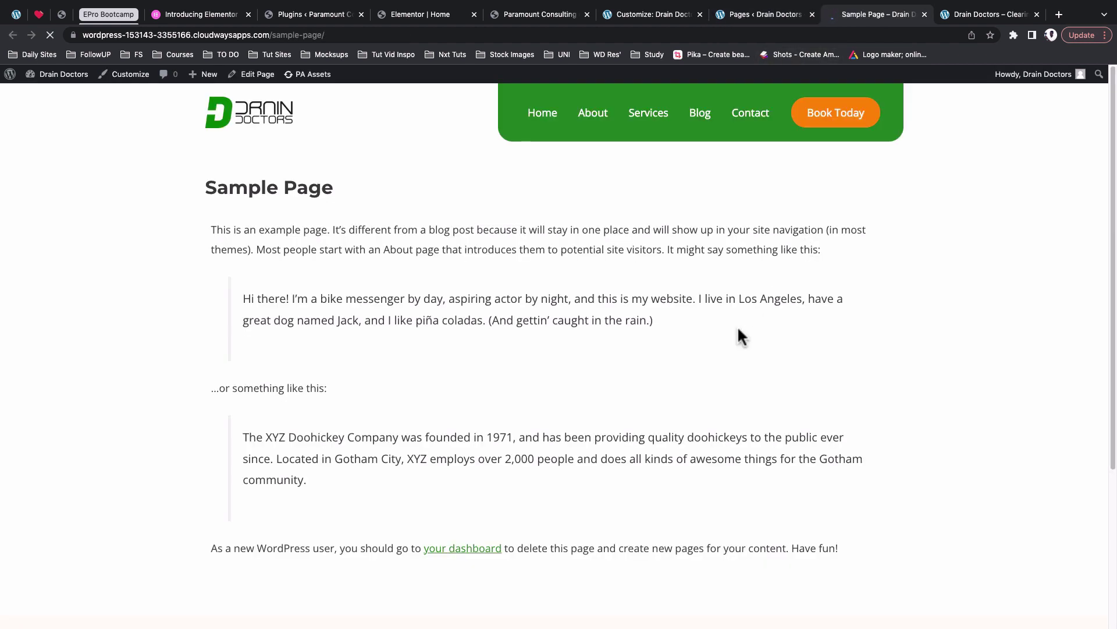
scroll(738, 326, down, 2)
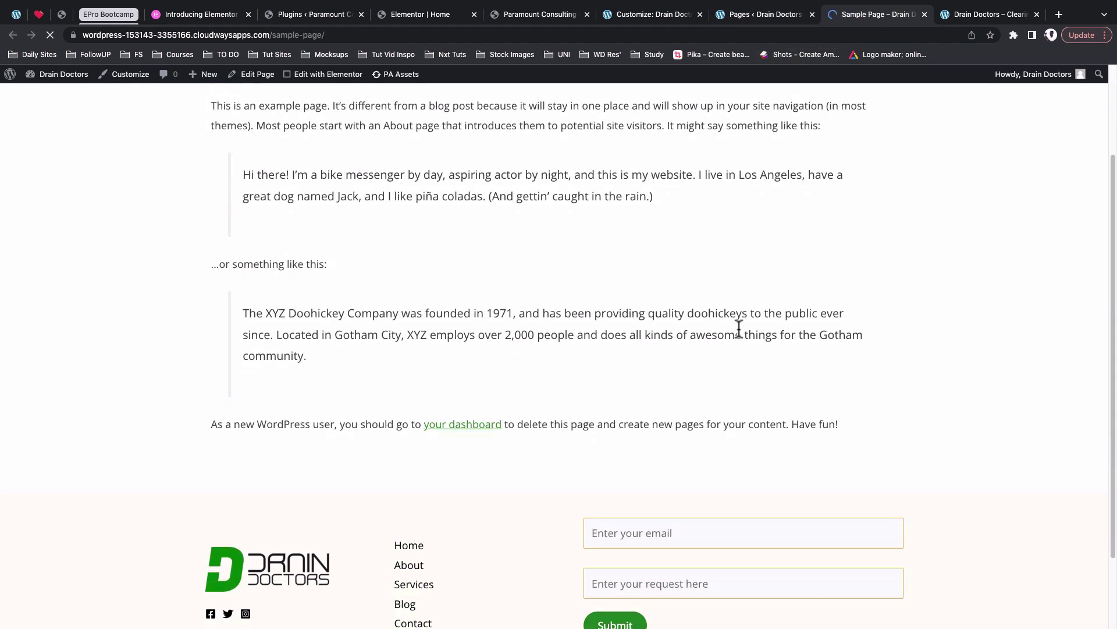
scroll(742, 280, up, 2)
click(320, 76)
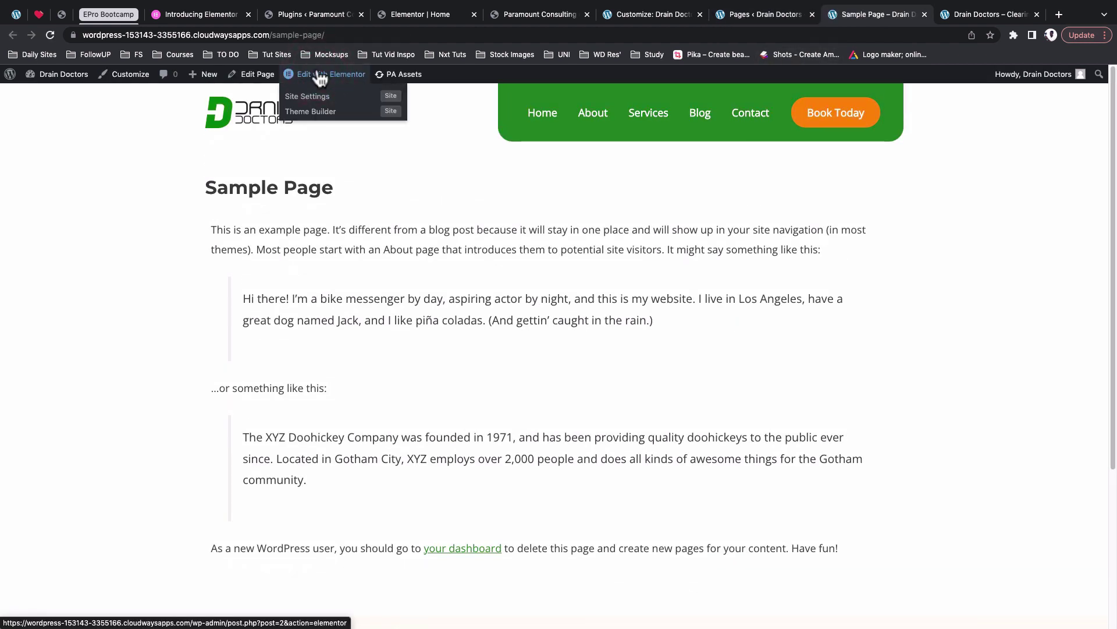
scroll(553, 350, down, 5)
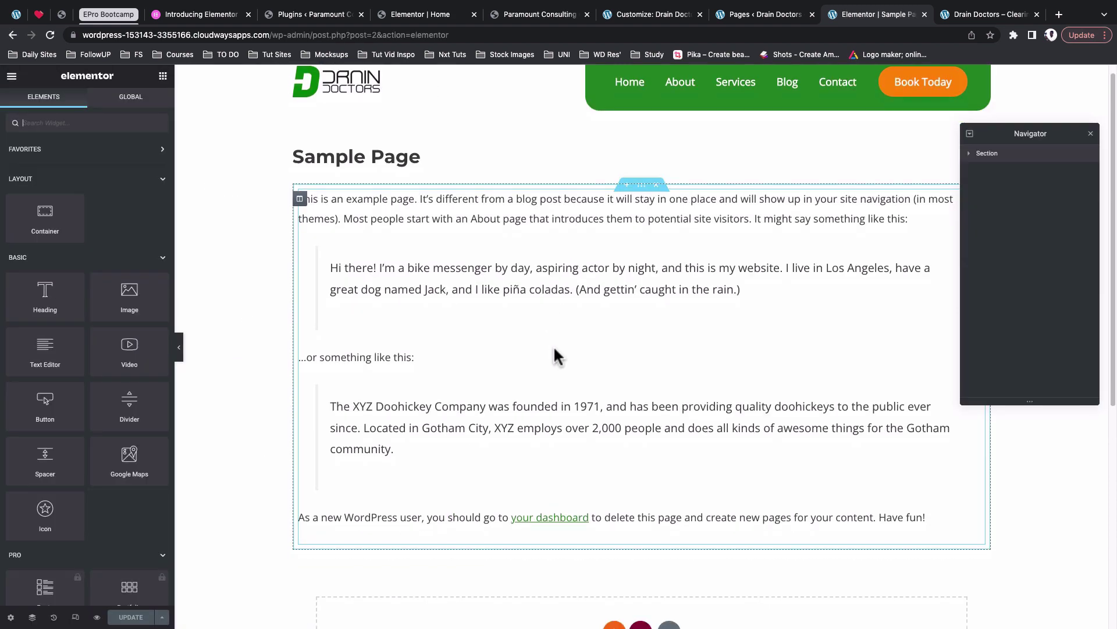
scroll(553, 350, down, 1)
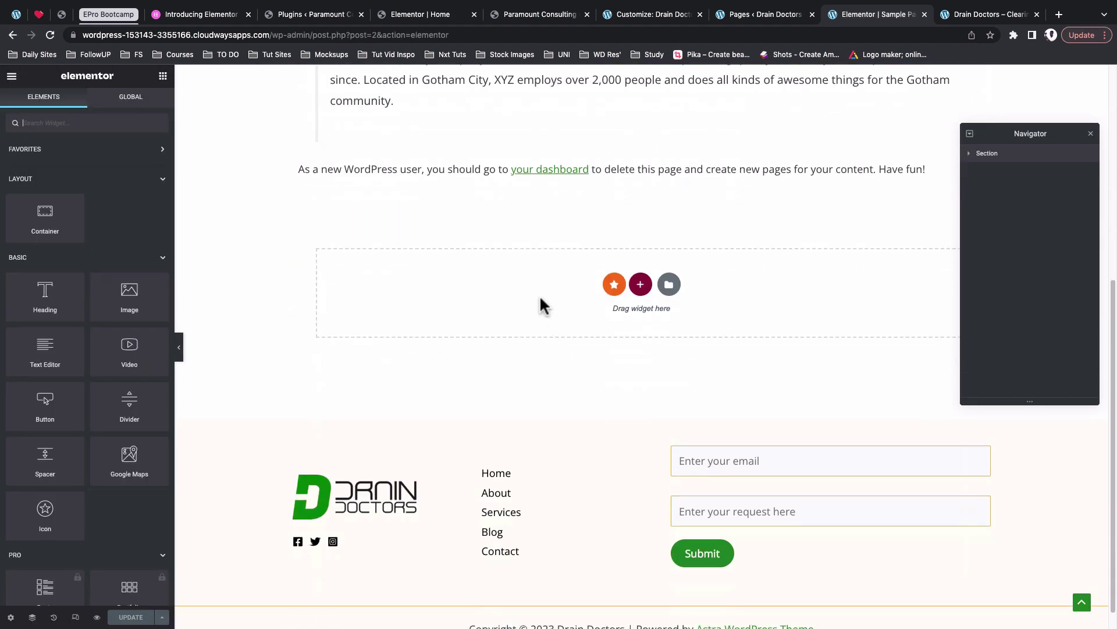
scroll(542, 300, up, 4)
scroll(540, 304, up, 2)
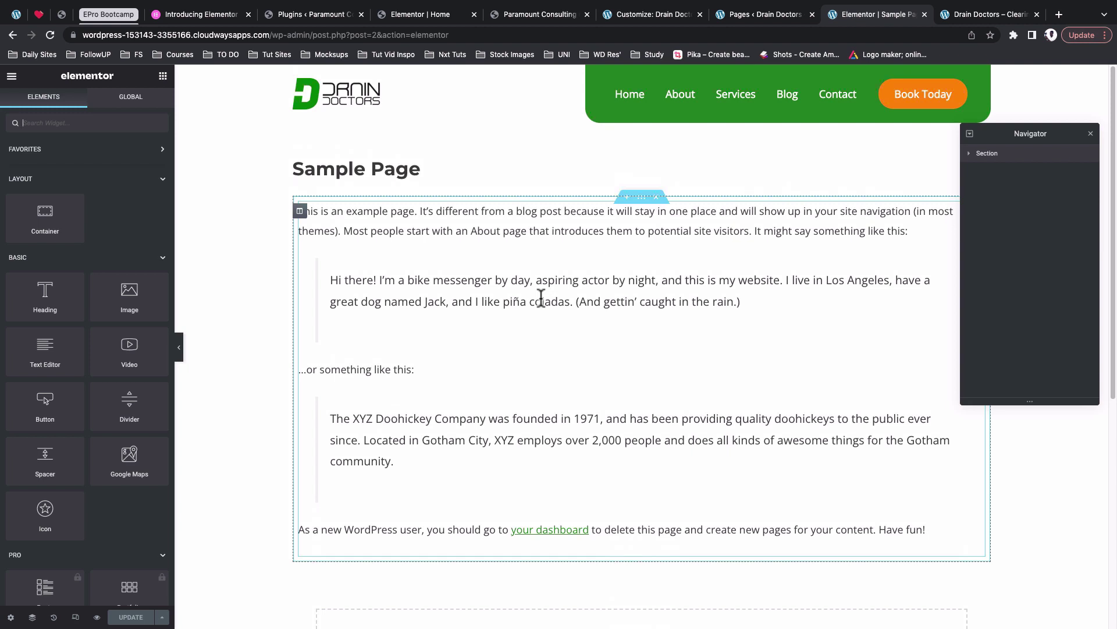
scroll(541, 298, down, 3)
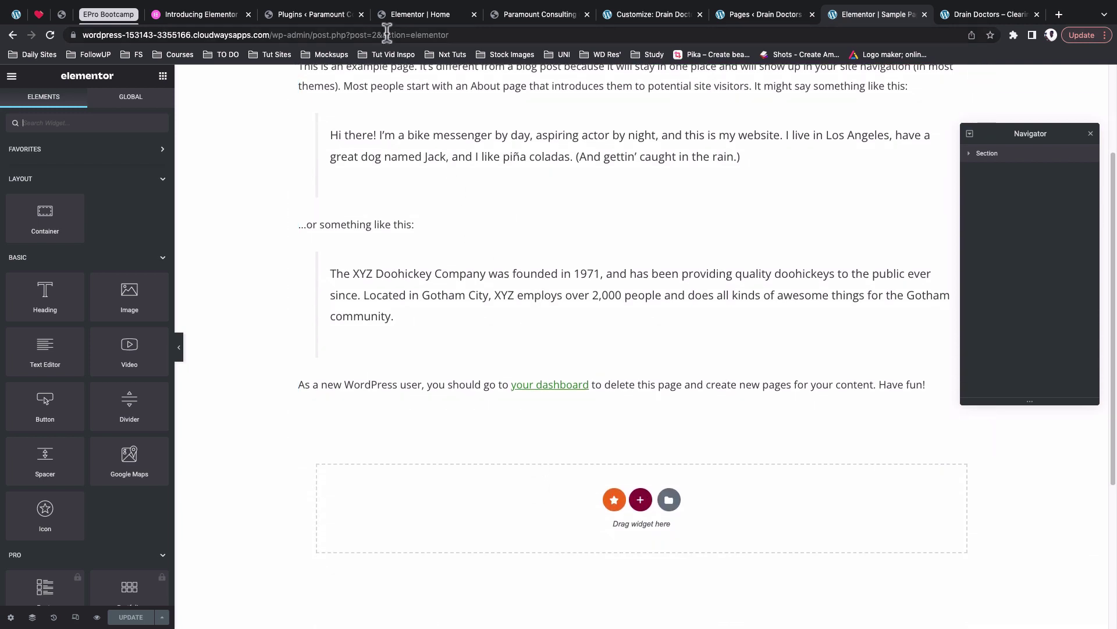
Copy the Services container from the Paramount Consulting home page and return to the Sample Page editor
click(423, 18)
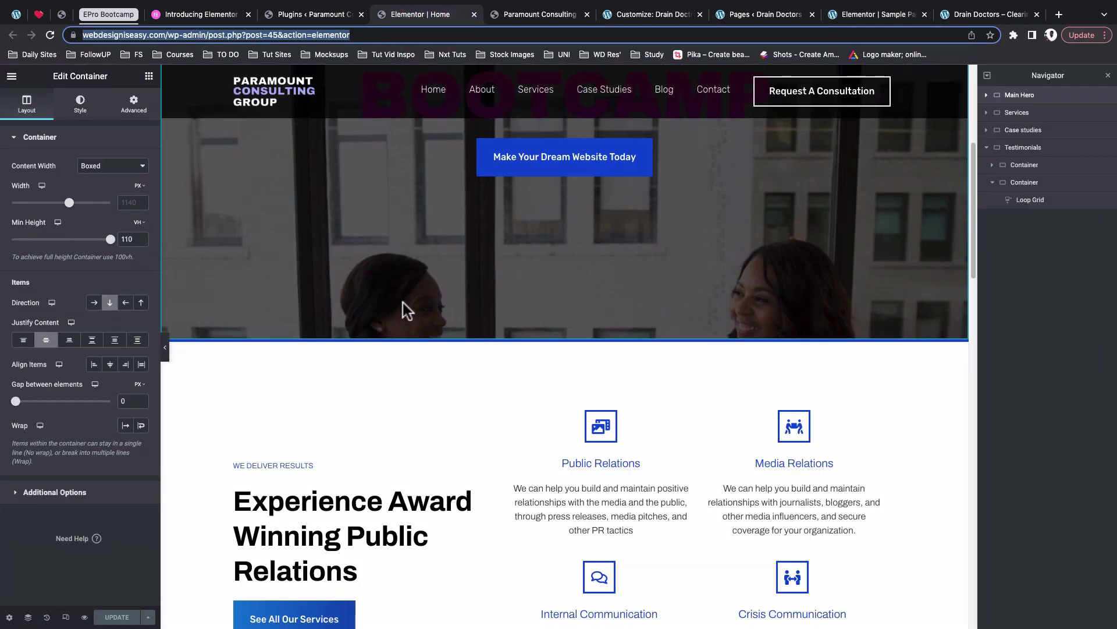
scroll(407, 326, down, 3)
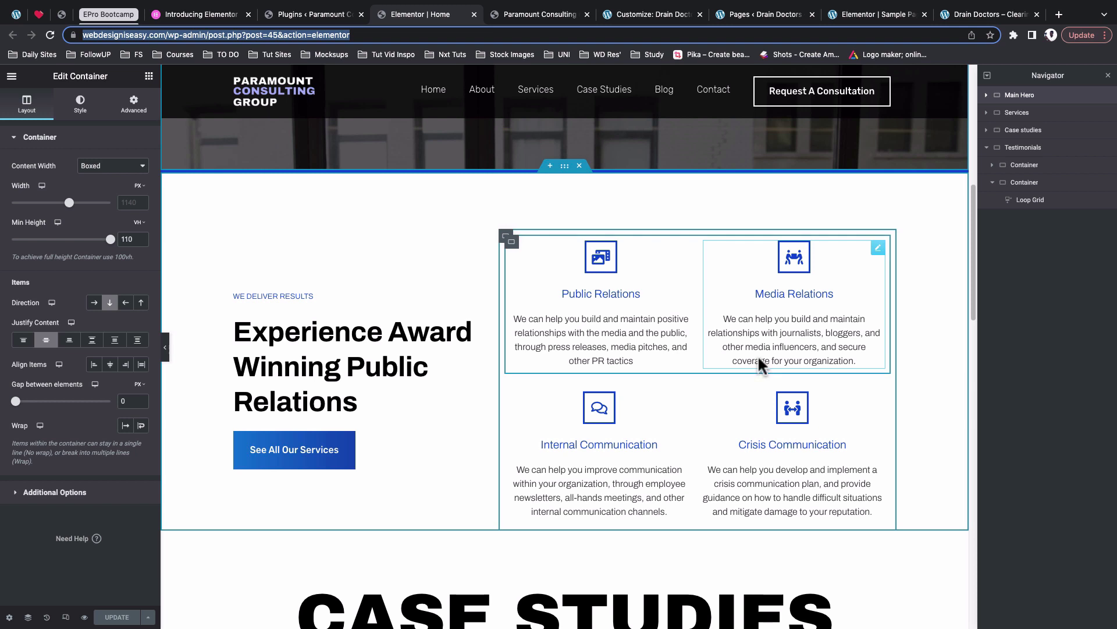
click(564, 168)
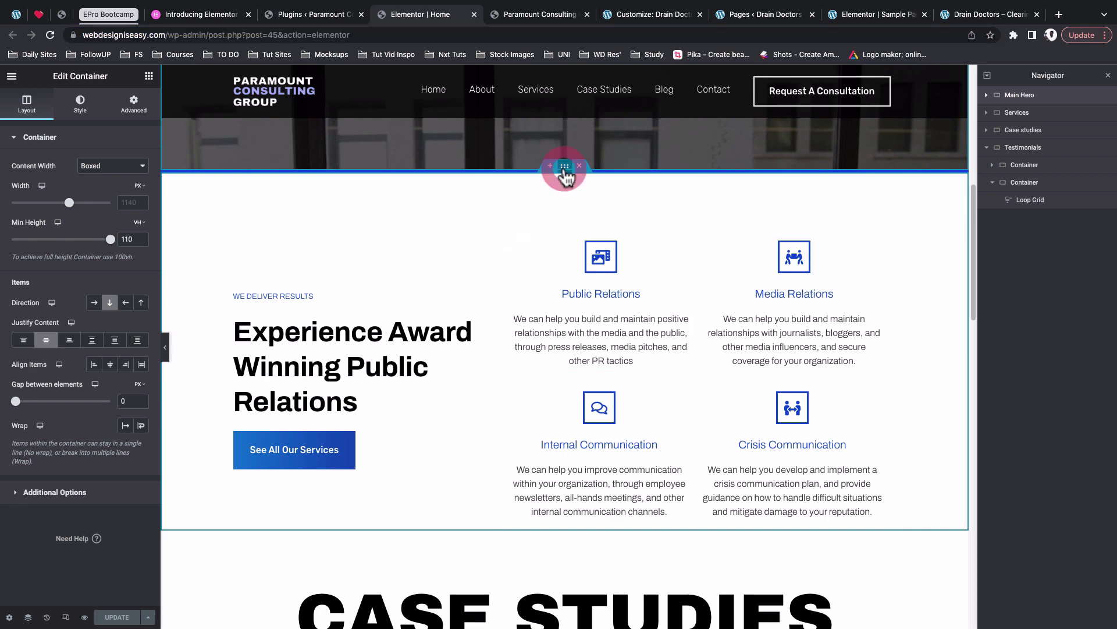
right_click(565, 167)
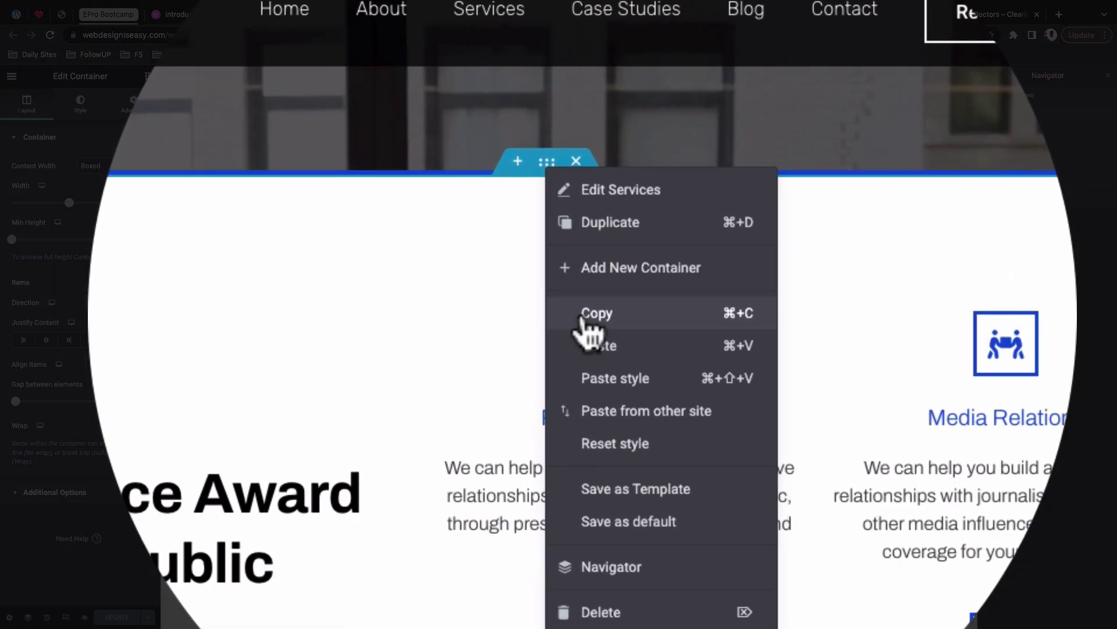
click(583, 242)
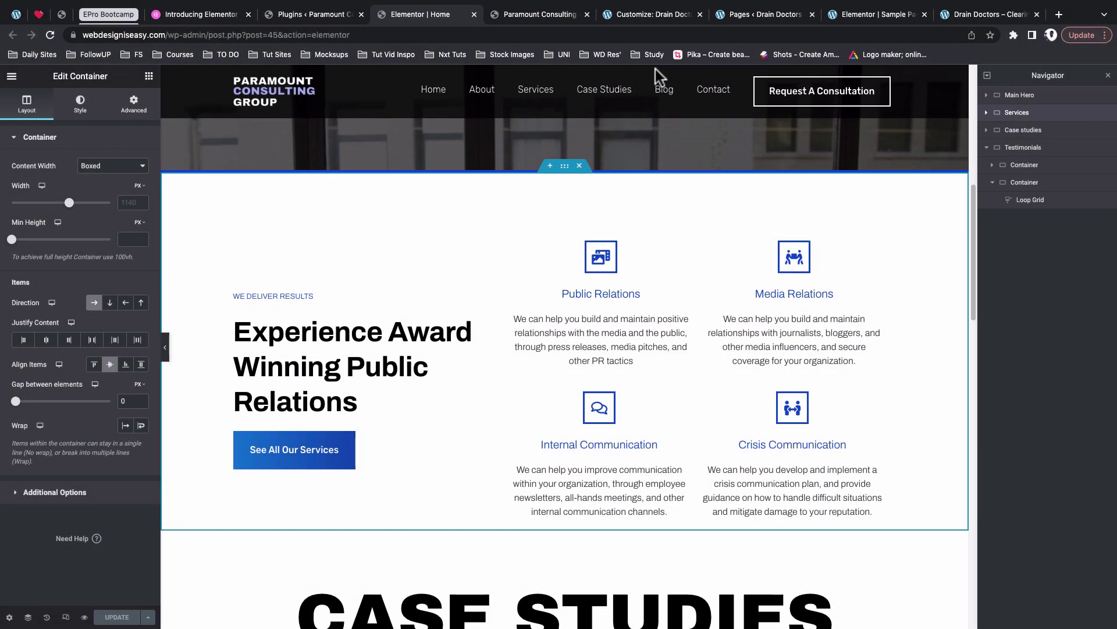
click(864, 18)
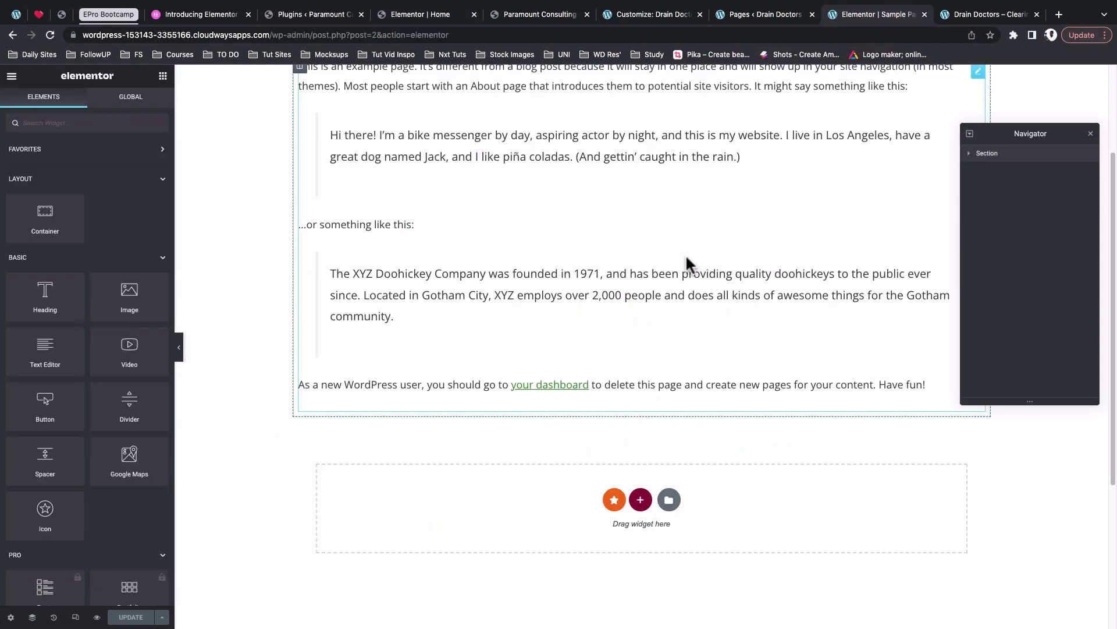
Paste the copied Services container from the other site below the Sample Page's text and compare it with the original on the Paramount Consulting page
scroll(686, 254, down, 5)
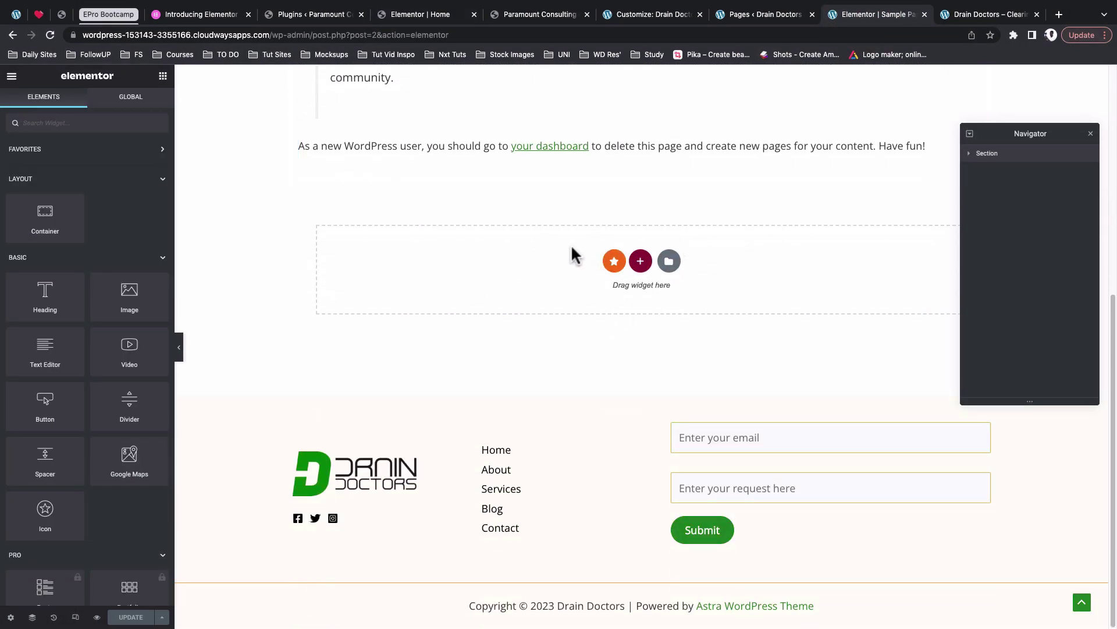
right_click(534, 265)
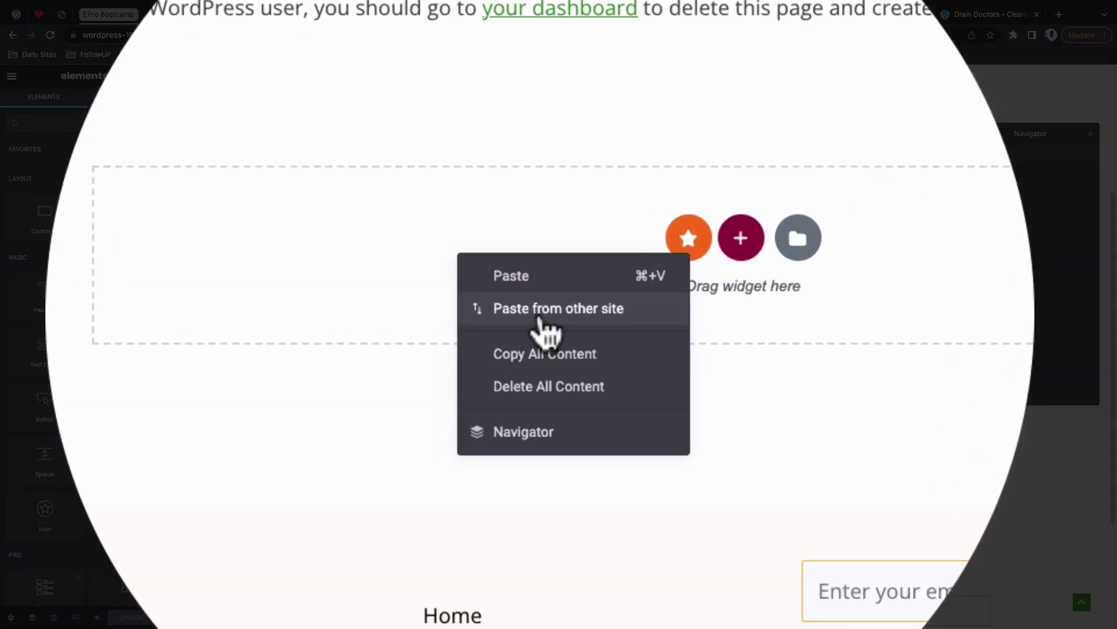
click(538, 319)
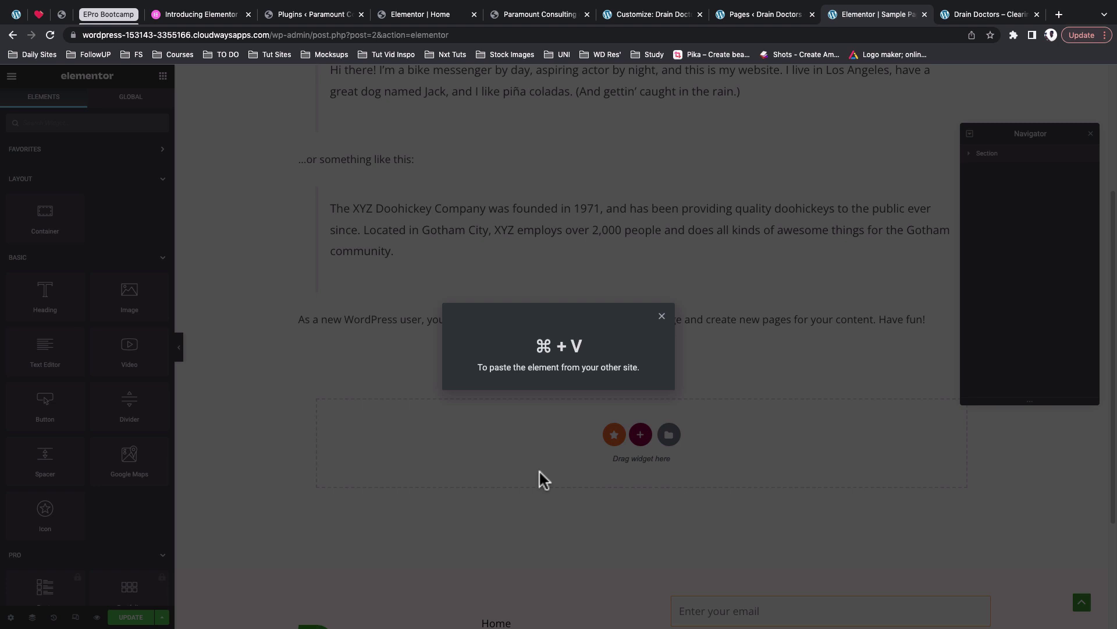
key(super+v)
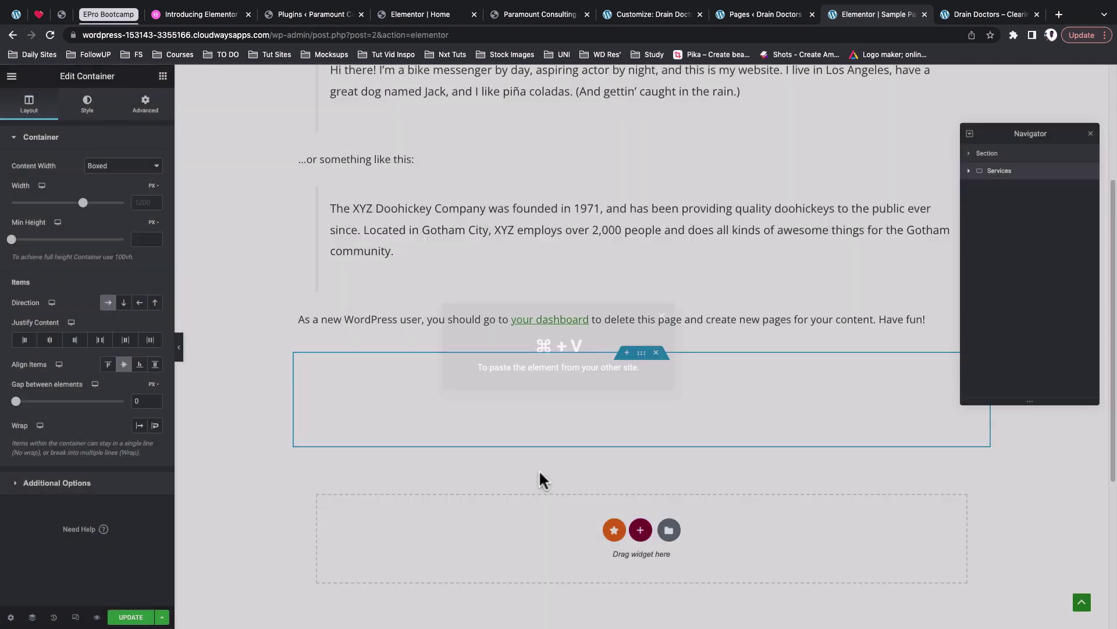
scroll(518, 383, down, 4)
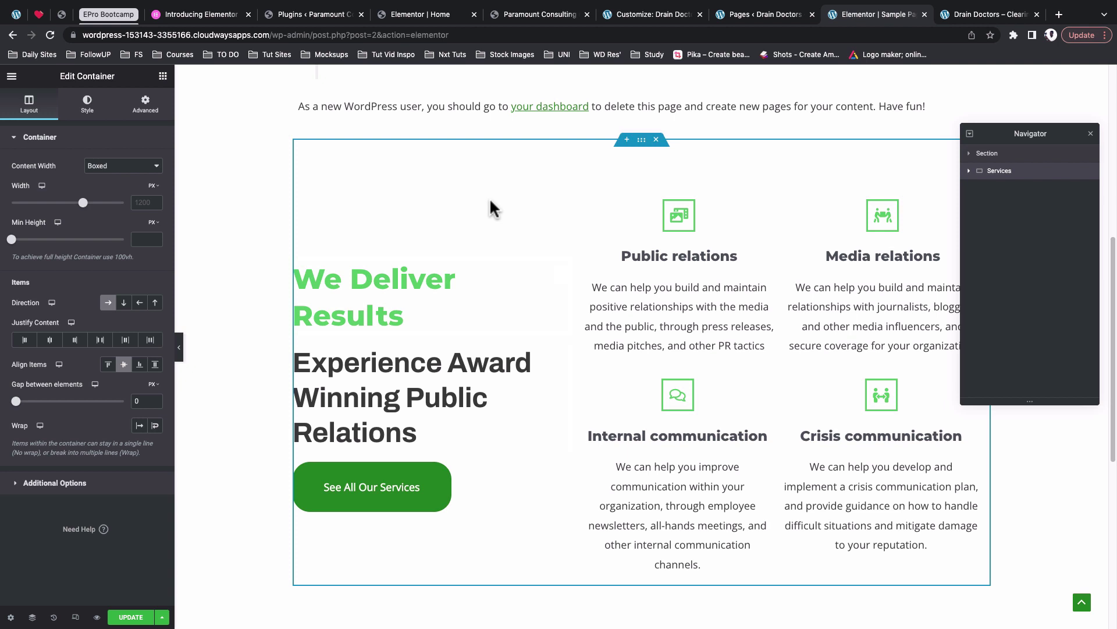
click(435, 12)
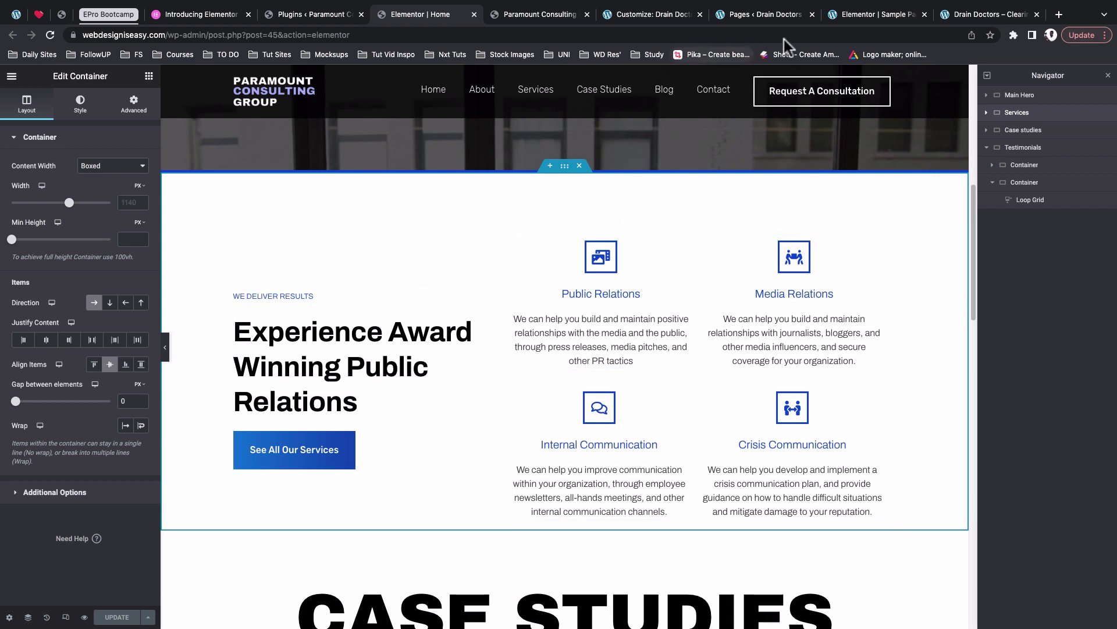
click(851, 19)
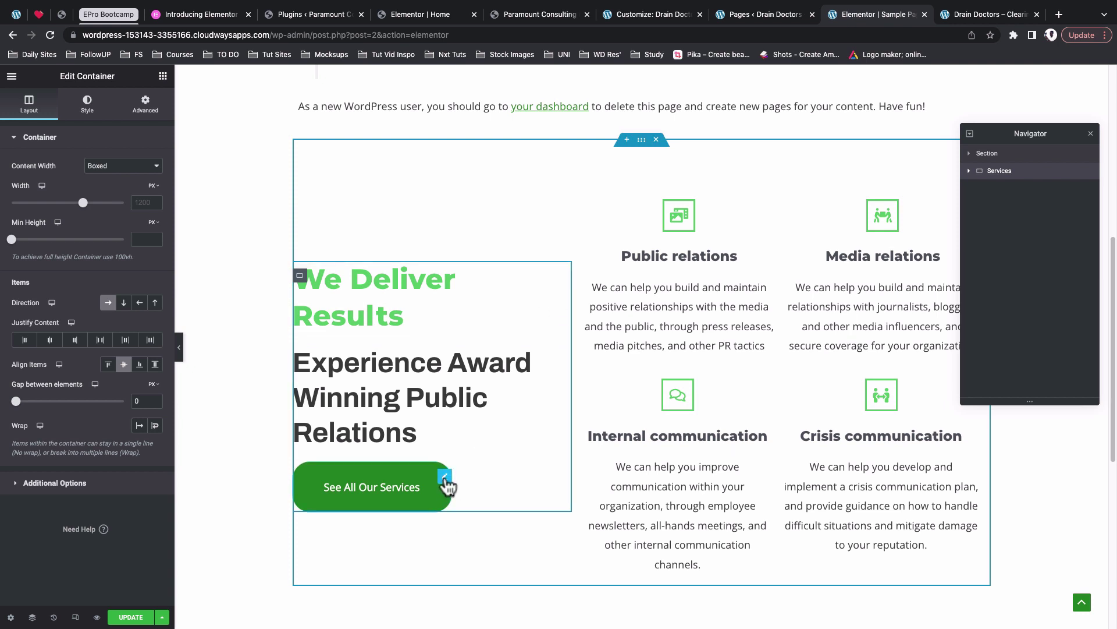
Set the See All Our Services button's padding to 0 px on all four sides
click(445, 479)
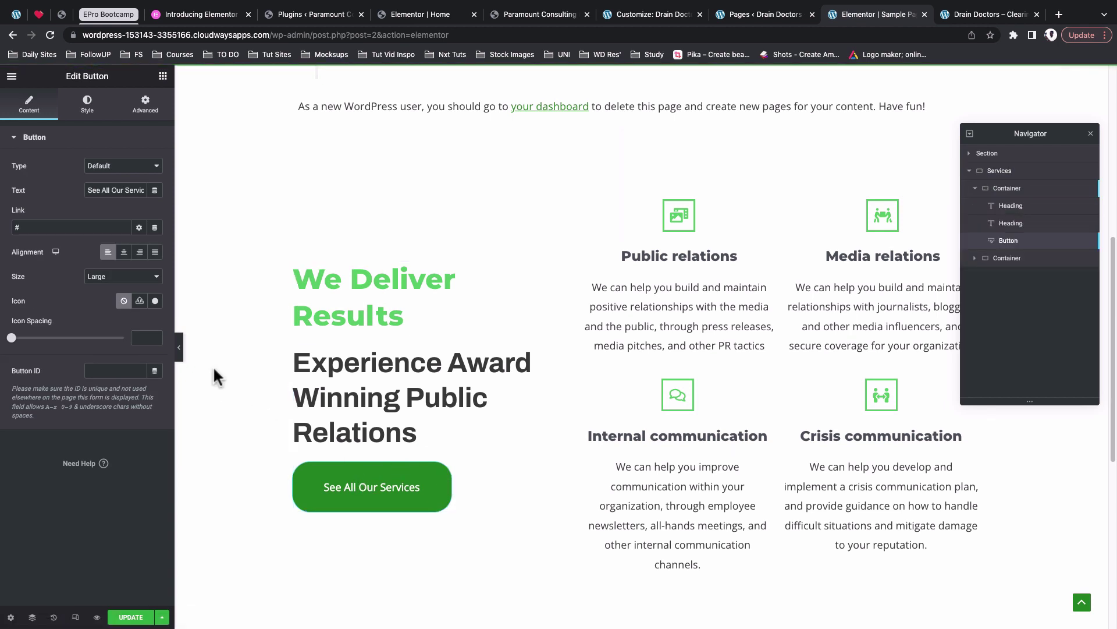
click(92, 112)
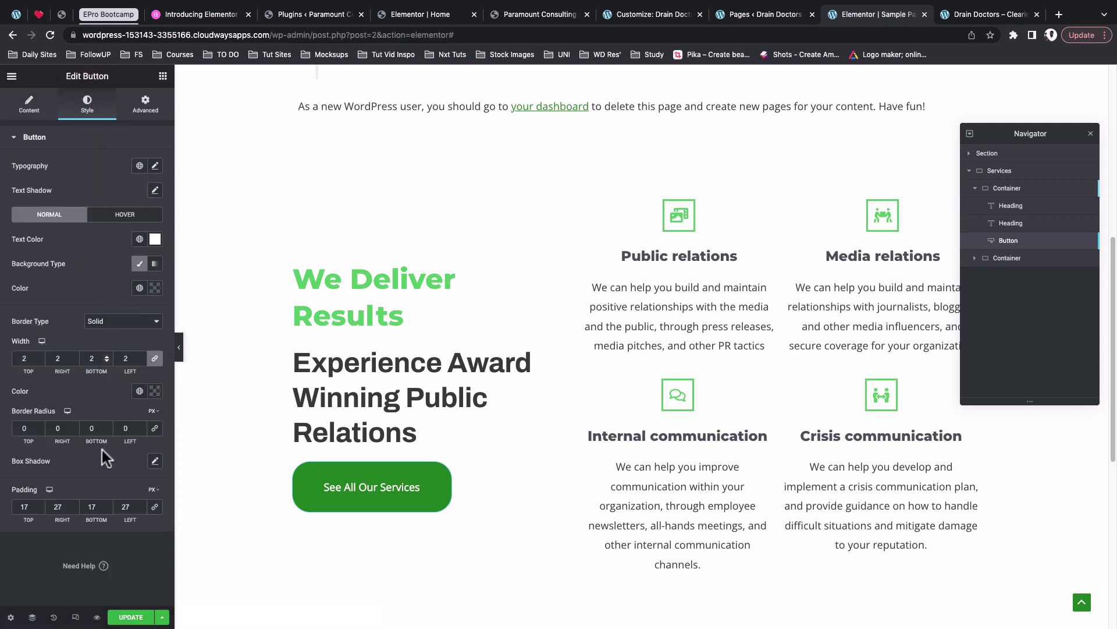
double_click(27, 502)
text(0)
double_click(57, 507)
text(0)
key(Tab)
text(0)
key(Tab)
text(0)
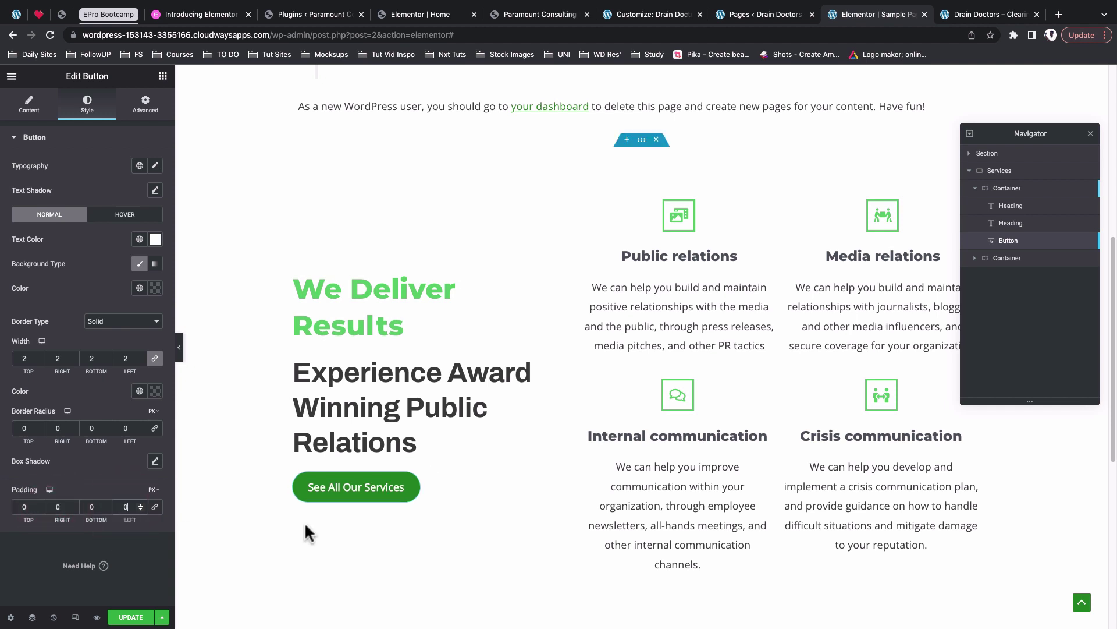
Set the title HTML tag of the Public relations icon box to H4
click(766, 223)
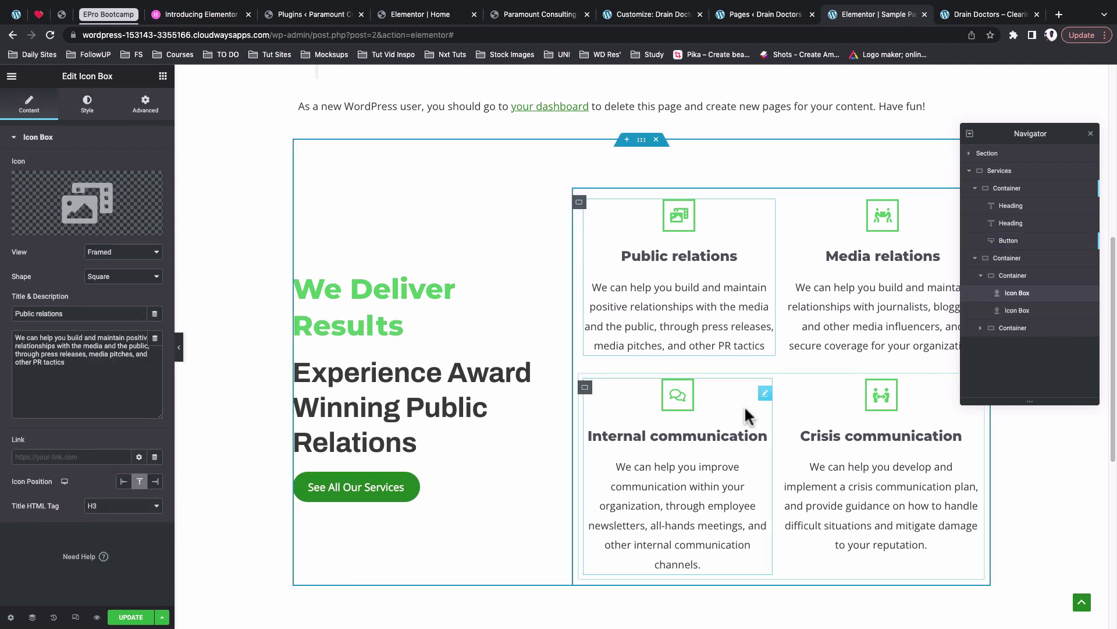
click(764, 398)
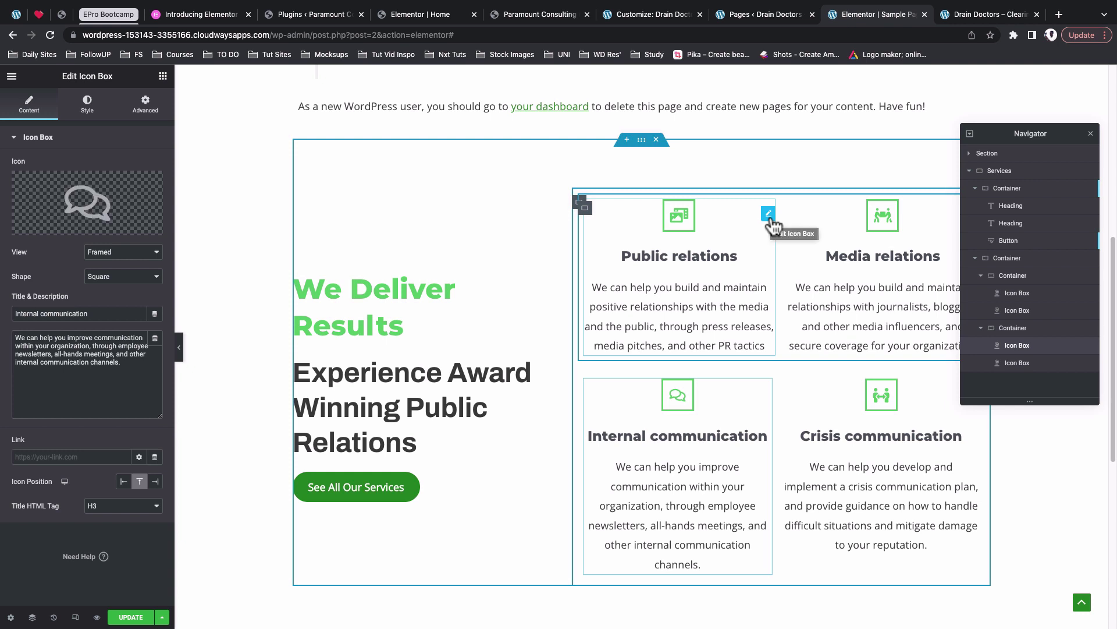
click(769, 215)
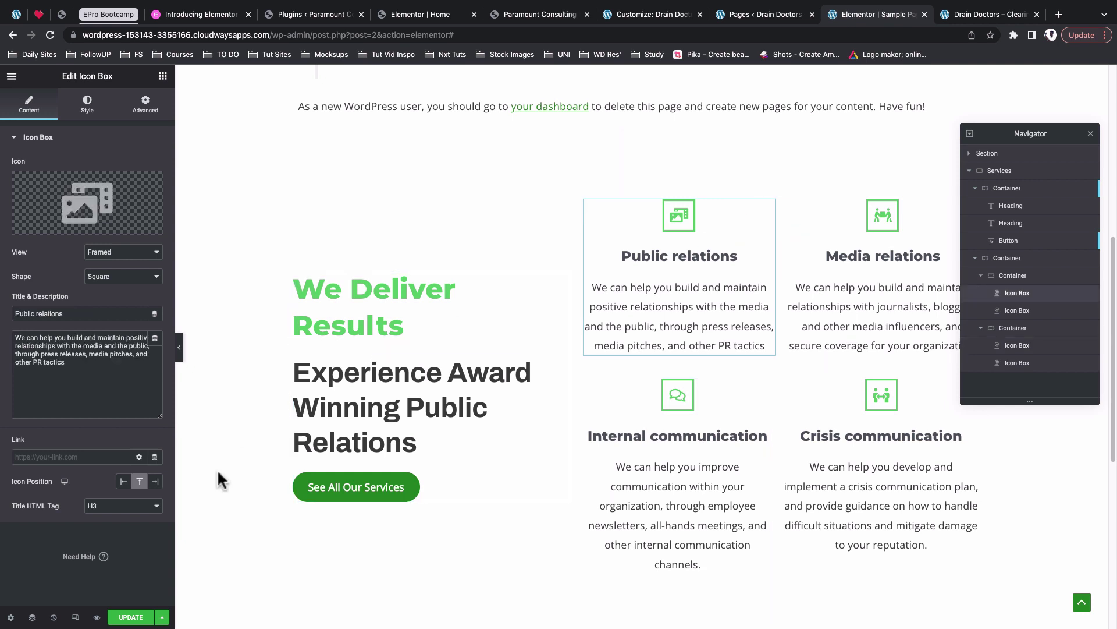
click(108, 517)
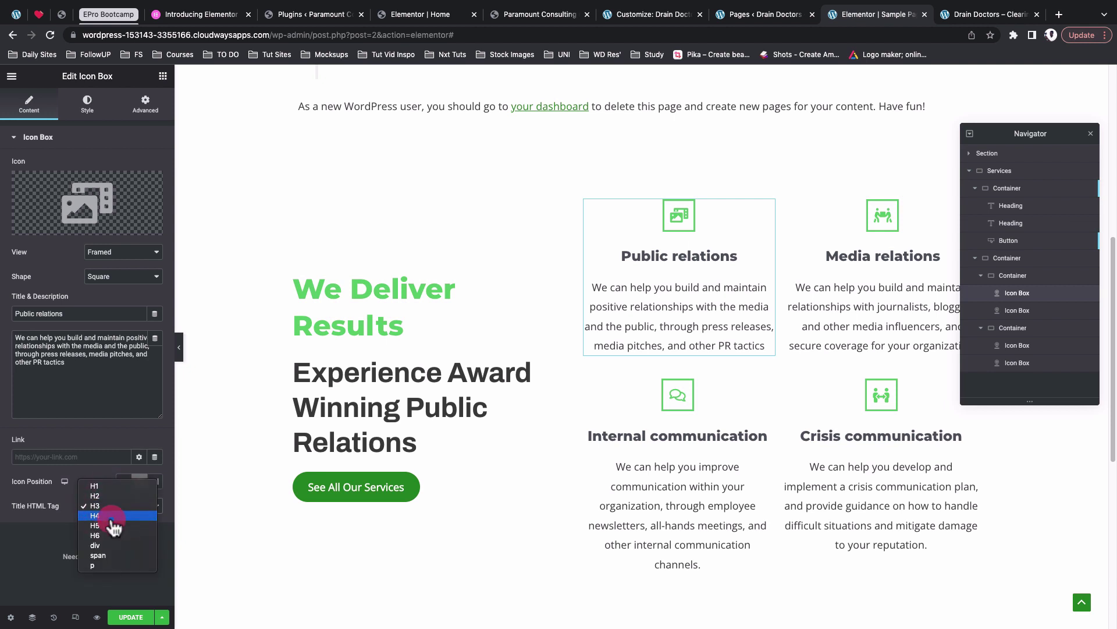
click(110, 517)
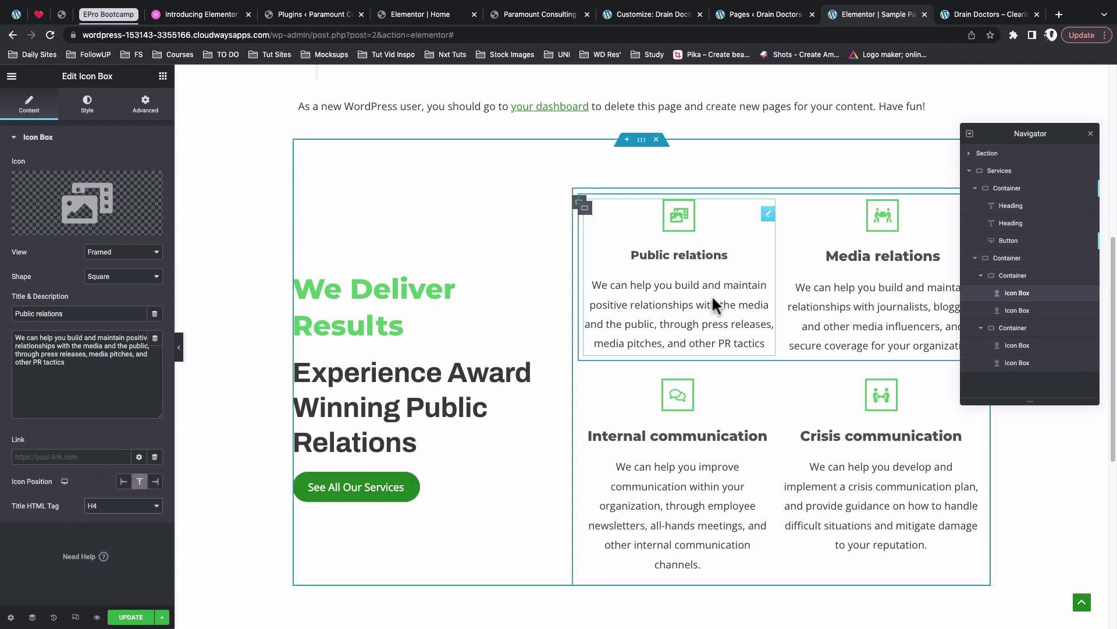
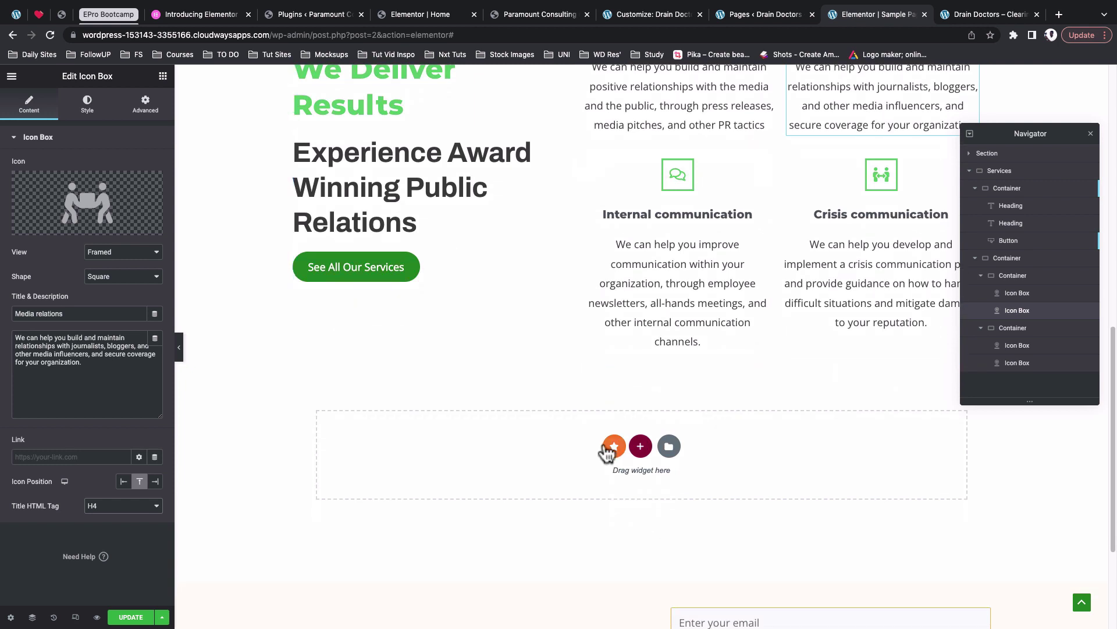
Copy the Main Hero container from the Paramount Consulting home page
scroll(582, 547, up, 1)
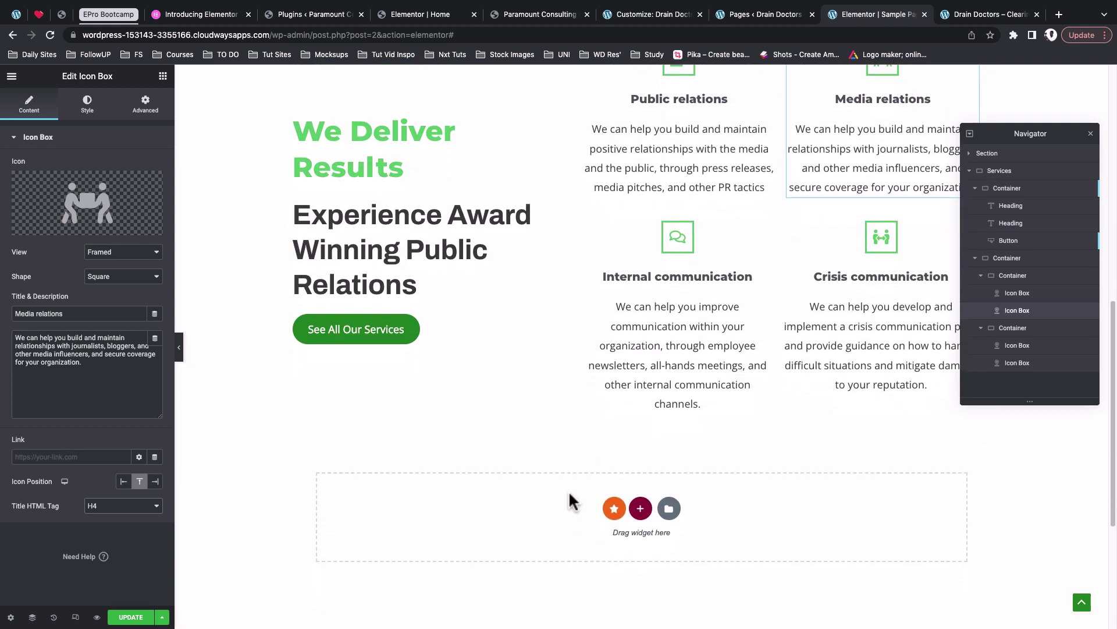
click(432, 18)
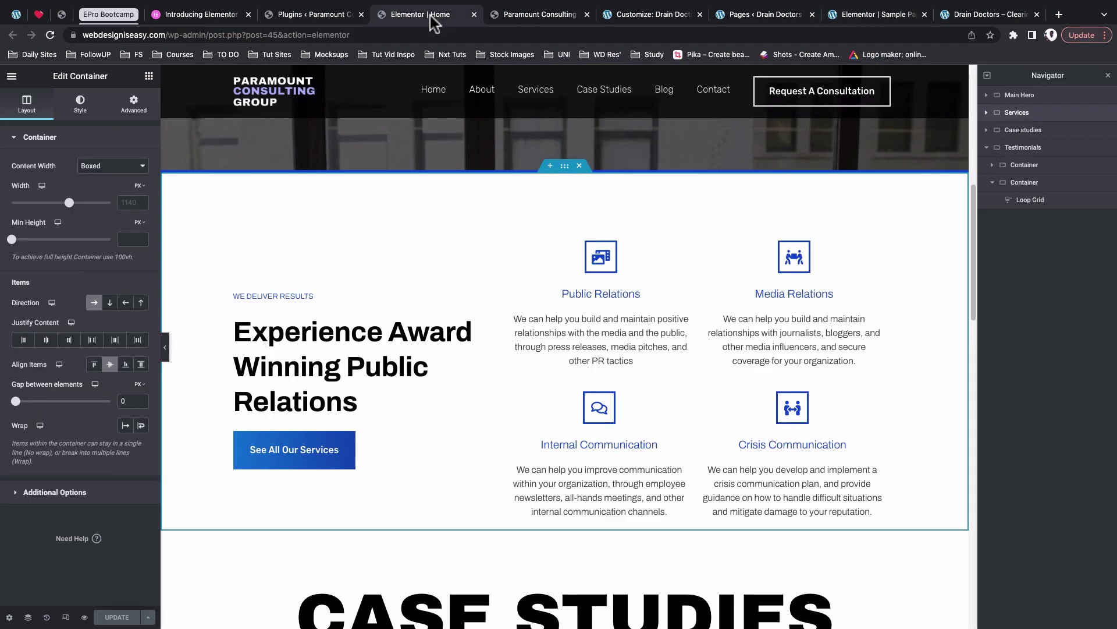
scroll(456, 290, up, 6)
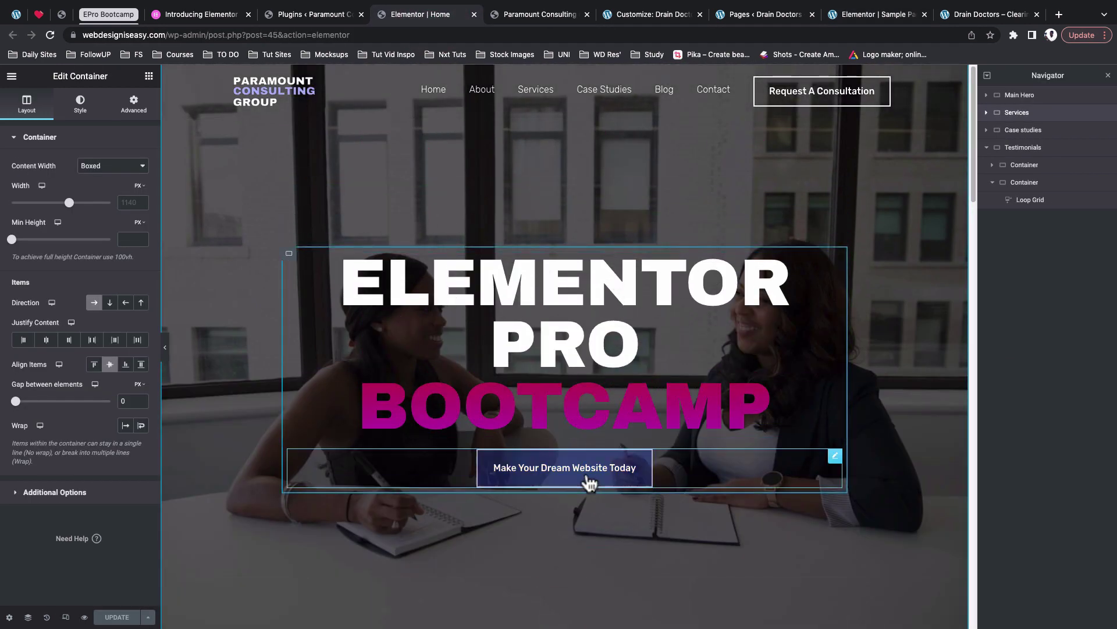
right_click(1030, 96)
click(1042, 167)
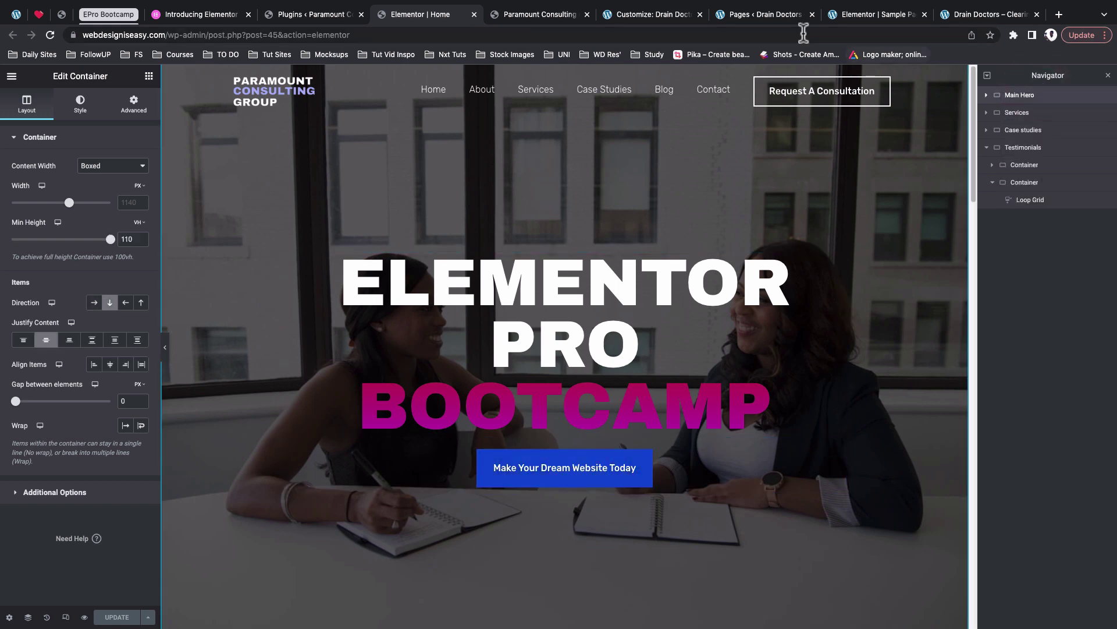
Try to paste the copied Main Hero container from the other site at the Sample Page's text section, and dismiss the paste prompt
click(860, 17)
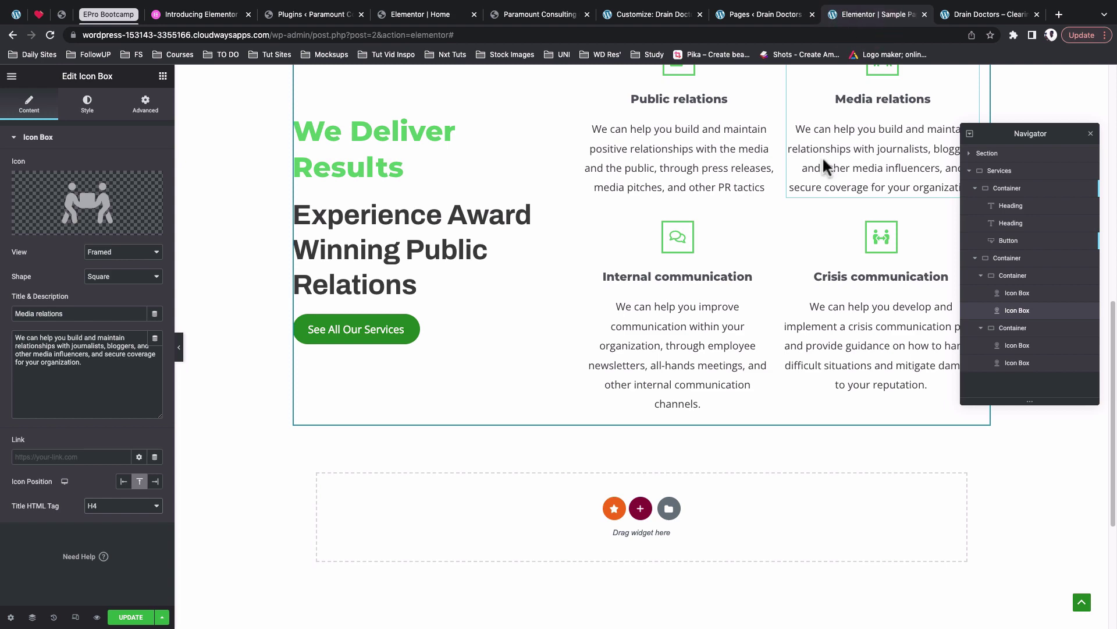
scroll(823, 203, up, 6)
scroll(821, 196, down, 3)
scroll(822, 201, up, 7)
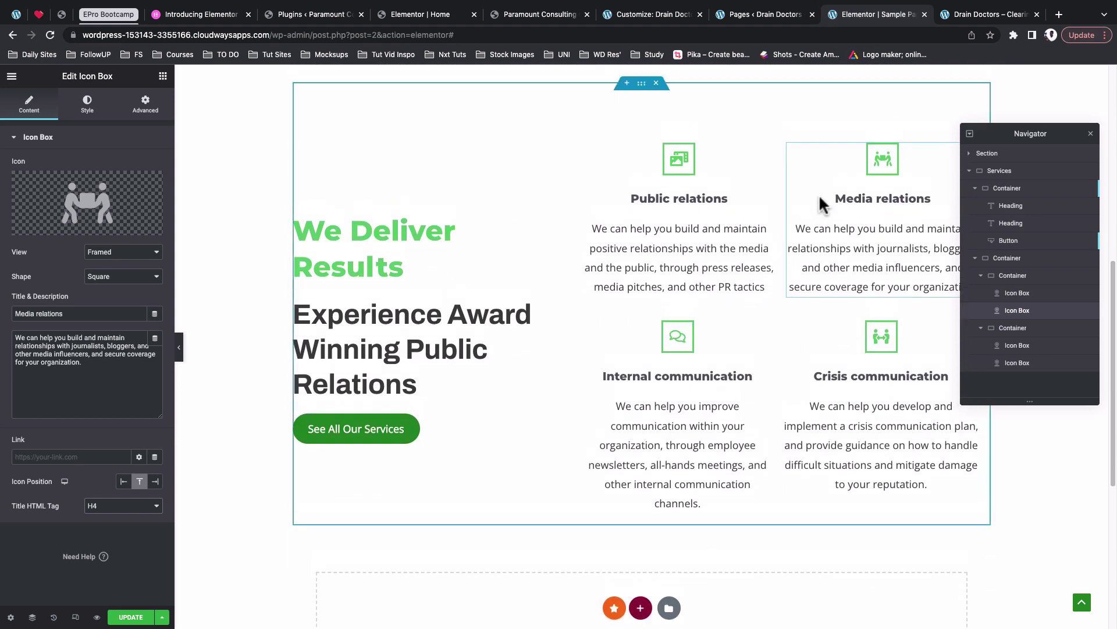
mouse_move(645, 205)
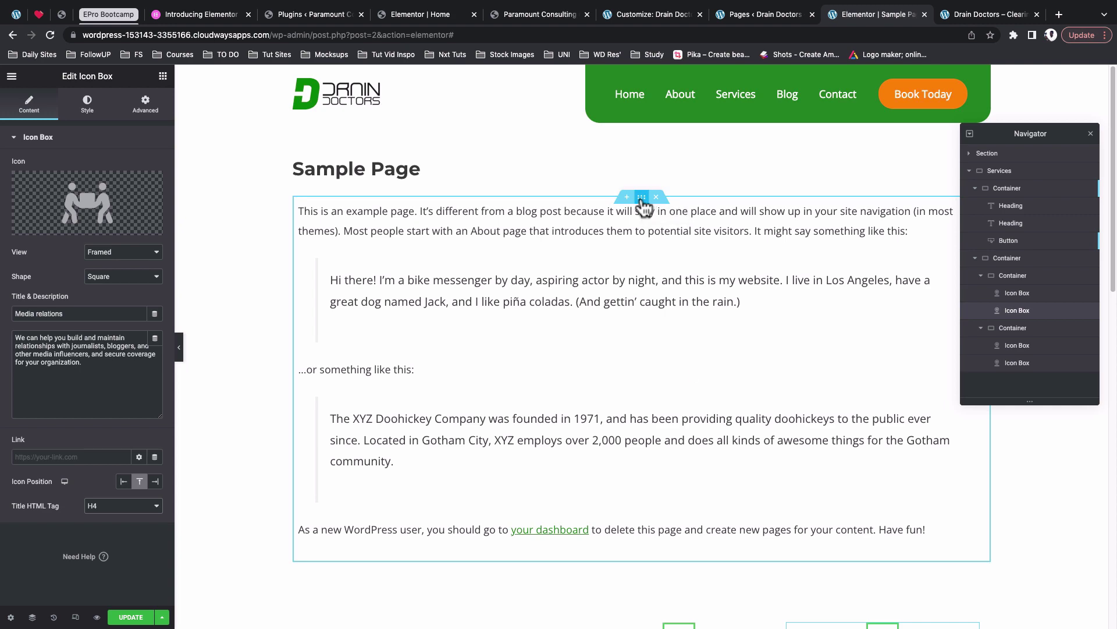
right_click(641, 197)
click(691, 297)
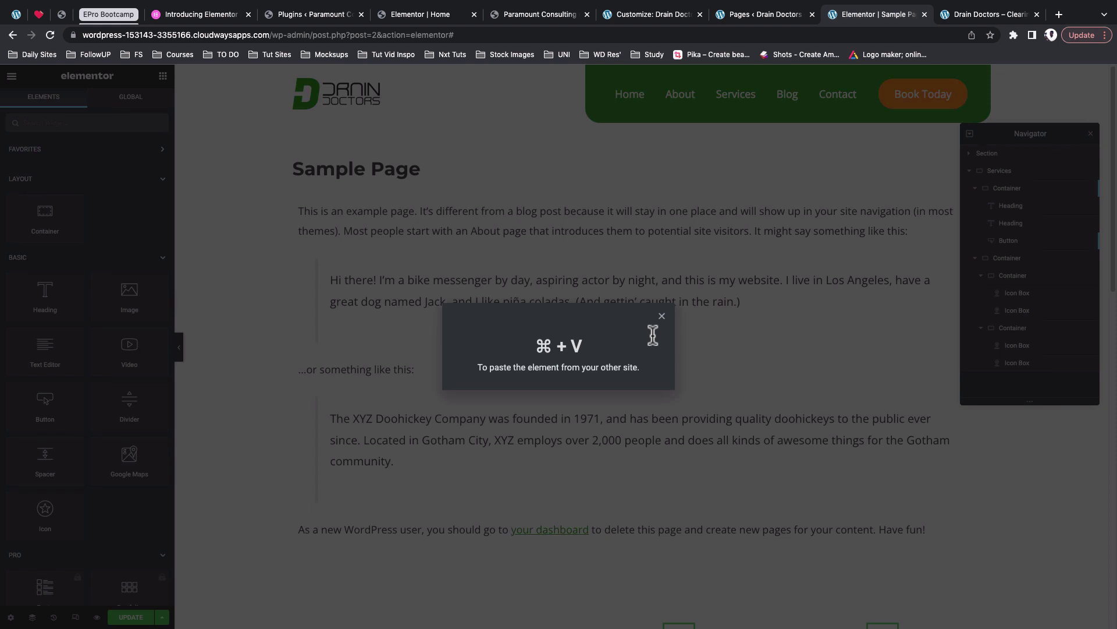
key(super+v)
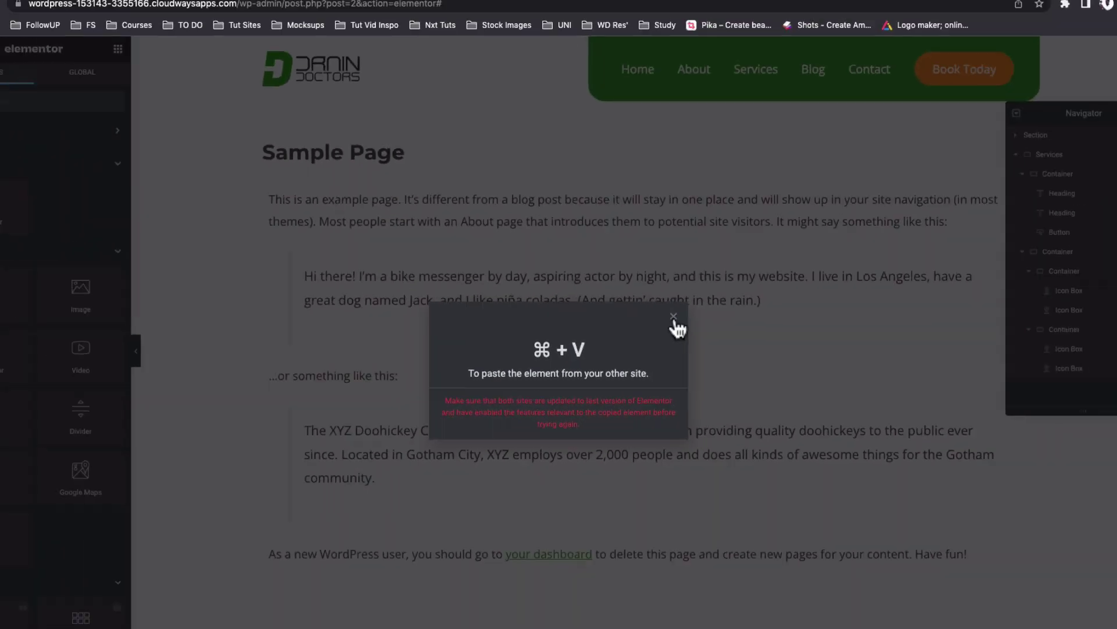
click(662, 317)
Update the Sample Page to save its changes and return to the empty widget area below the Services container
scroll(658, 387, down, 10)
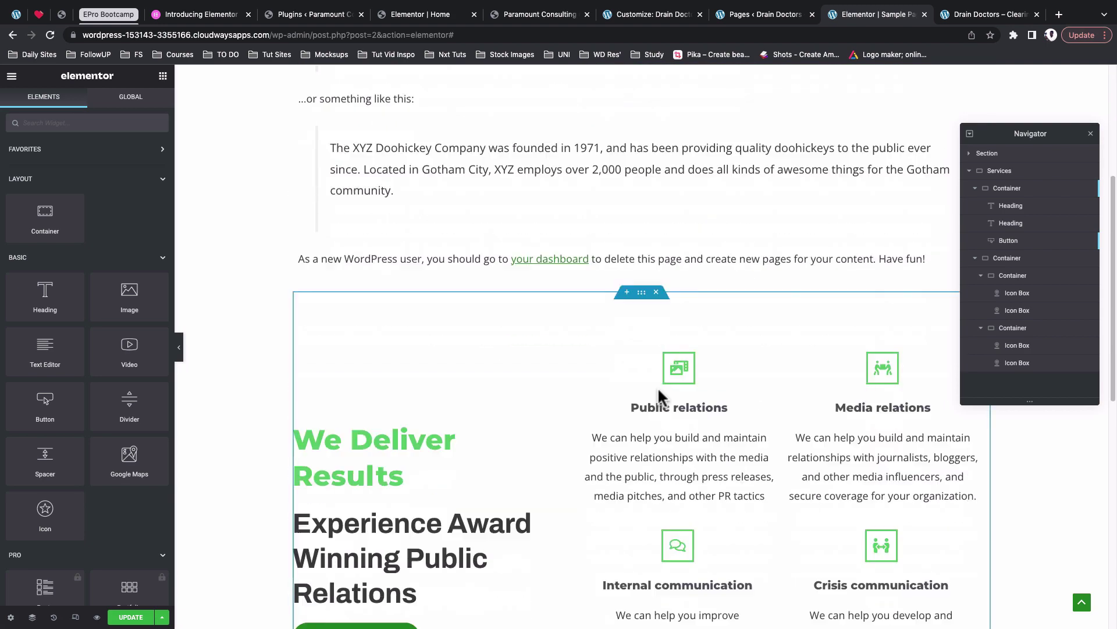
scroll(658, 386, up, 15)
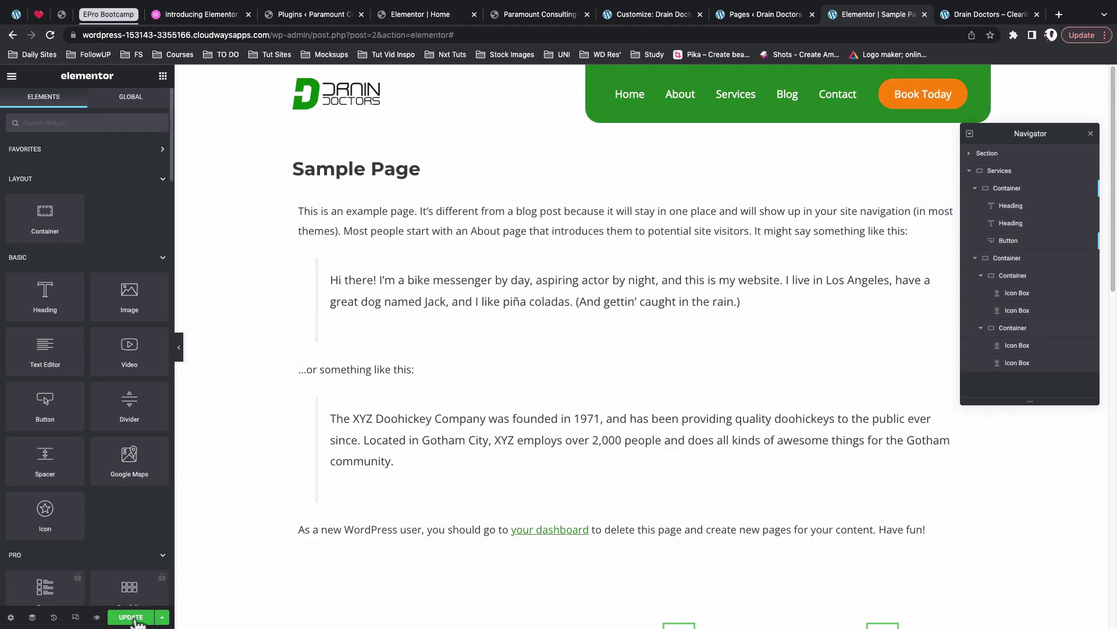
click(126, 617)
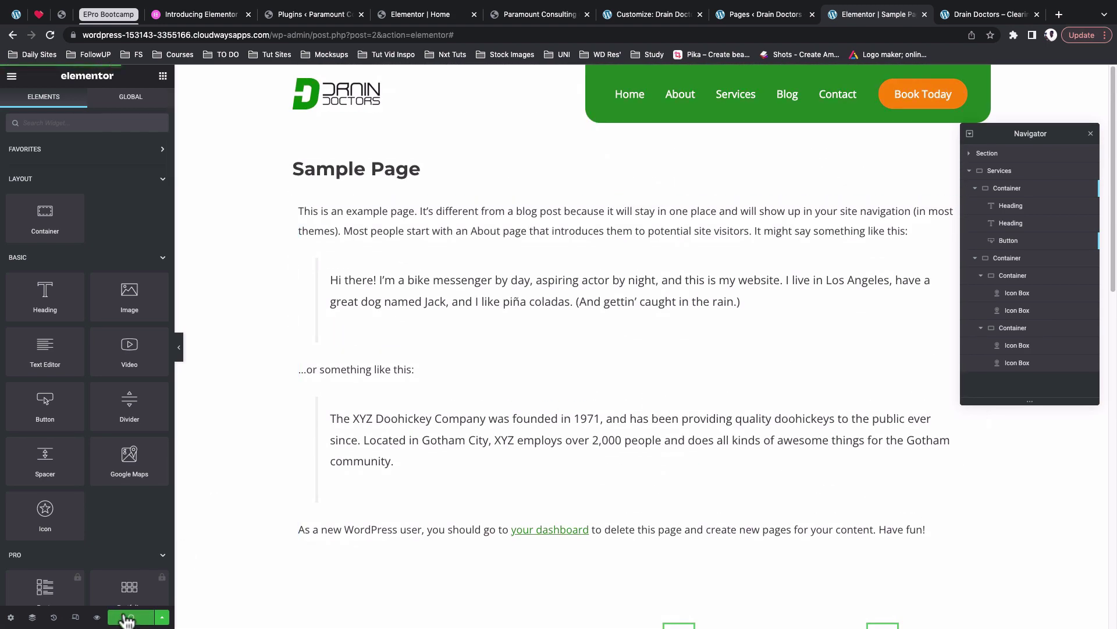
scroll(658, 297, down, 10)
scroll(650, 298, down, 4)
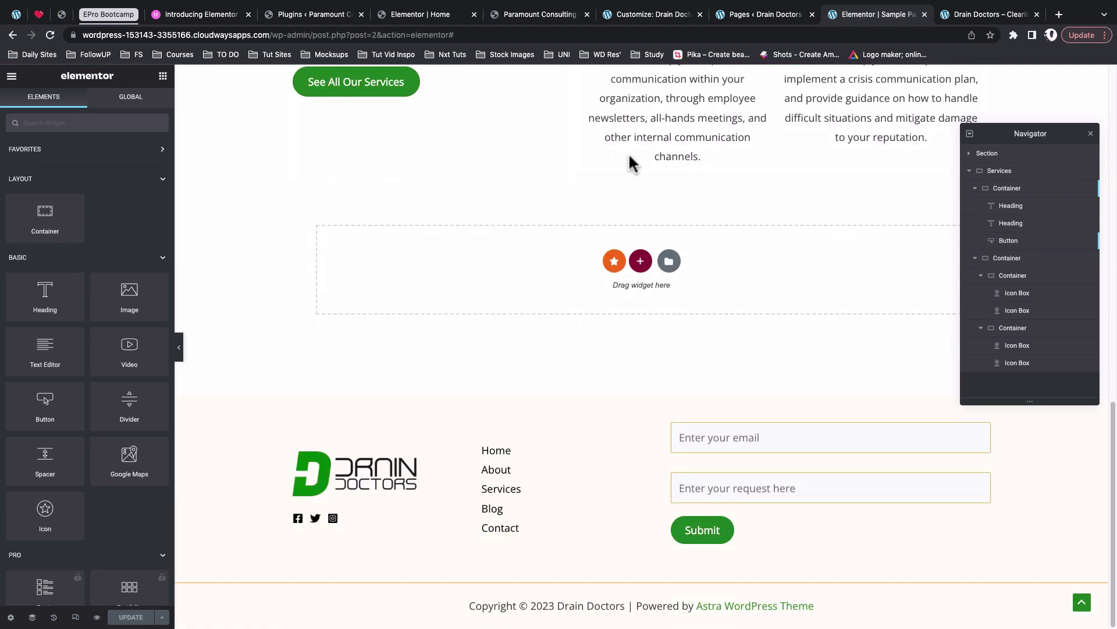
Check the hero's heading and button on the Paramount Consulting home page, and copy the Main Hero container
click(415, 19)
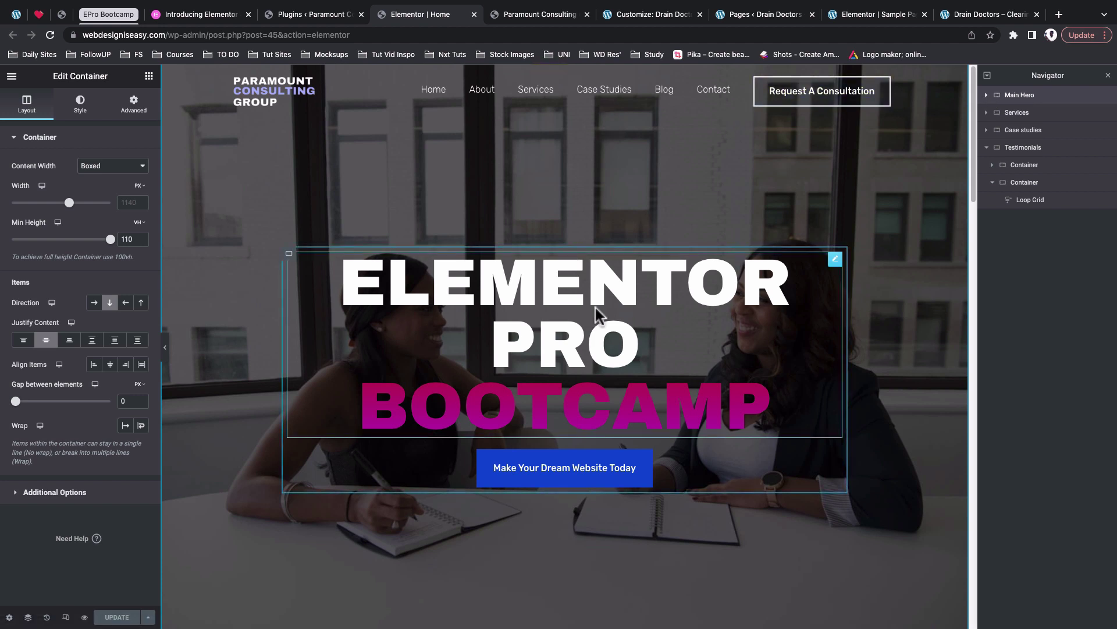
click(835, 260)
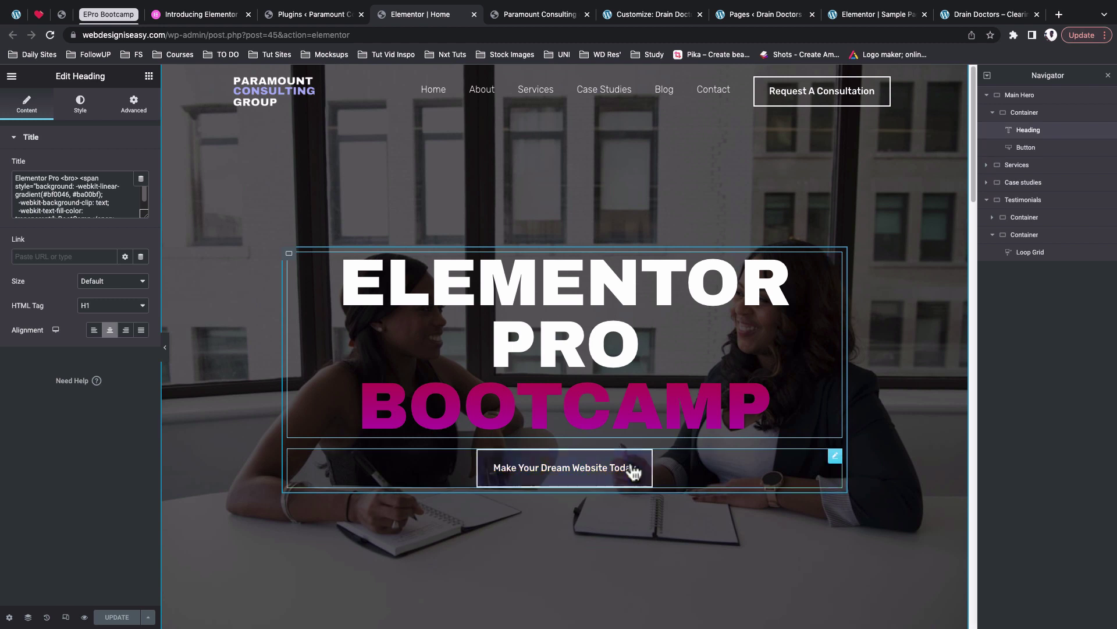
click(835, 456)
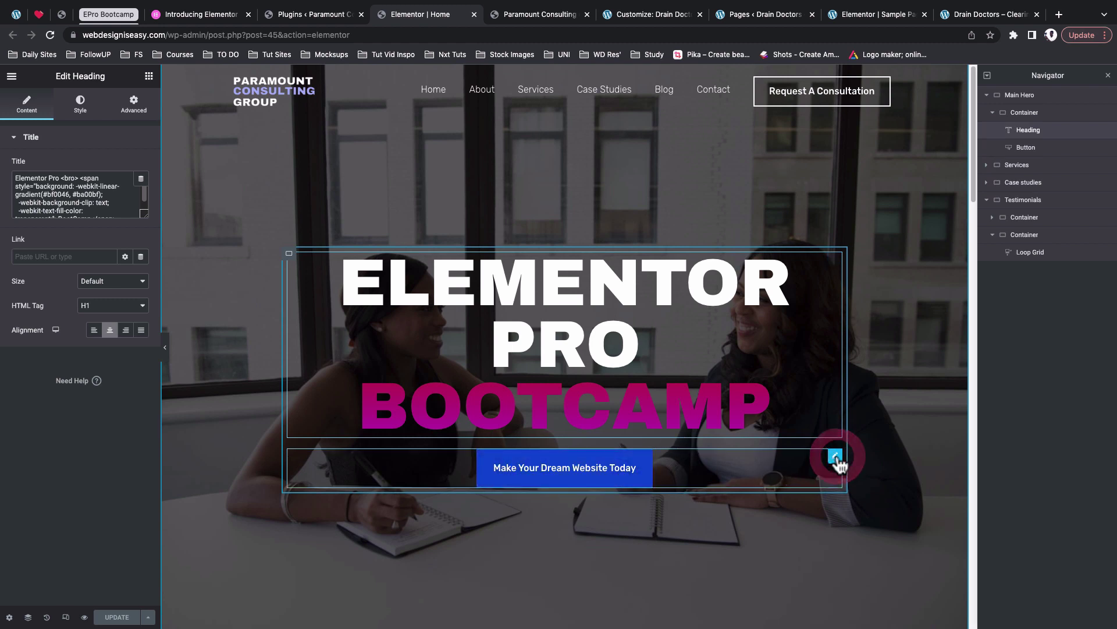
click(1049, 96)
right_click(1049, 96)
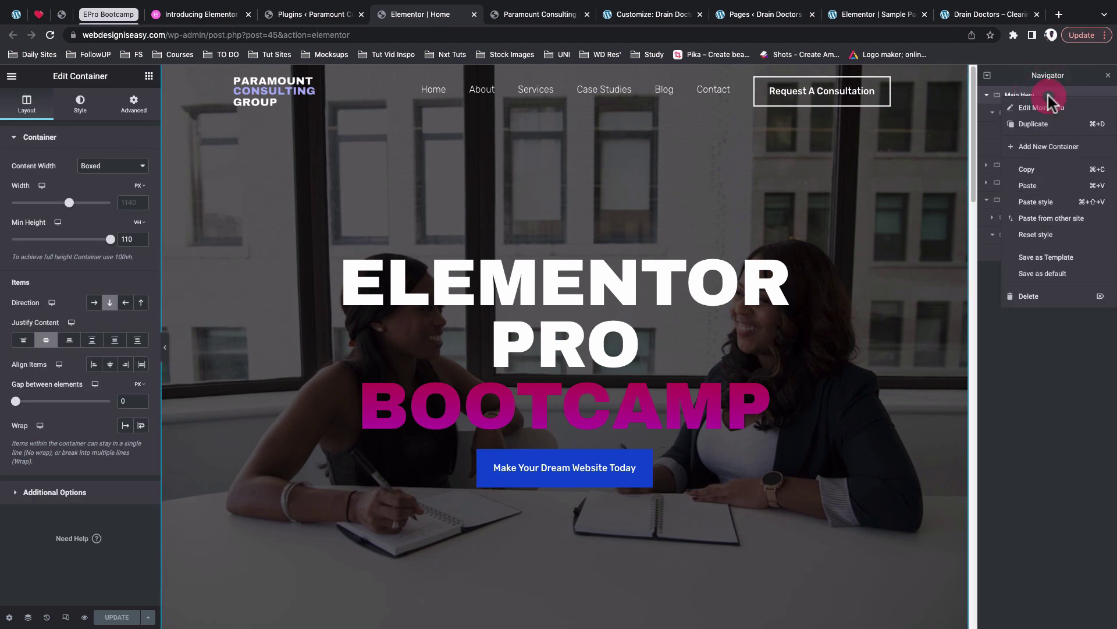
click(1046, 170)
Paste the copied Main Hero container from the other site into the Sample Page's empty area below Services, and make its heading text white
click(859, 18)
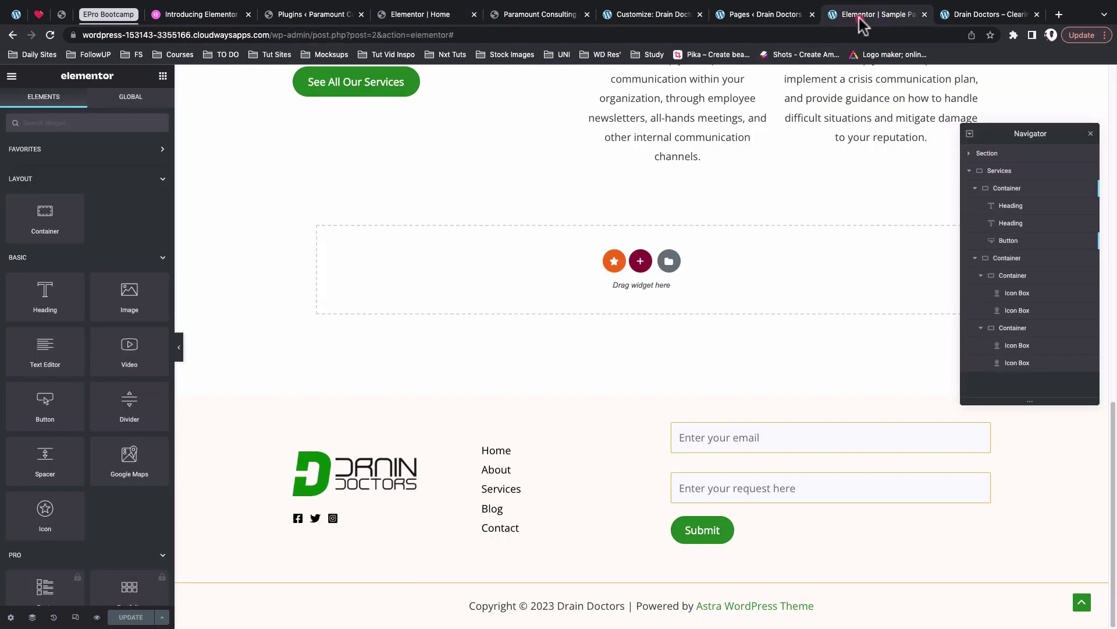
right_click(540, 251)
click(591, 281)
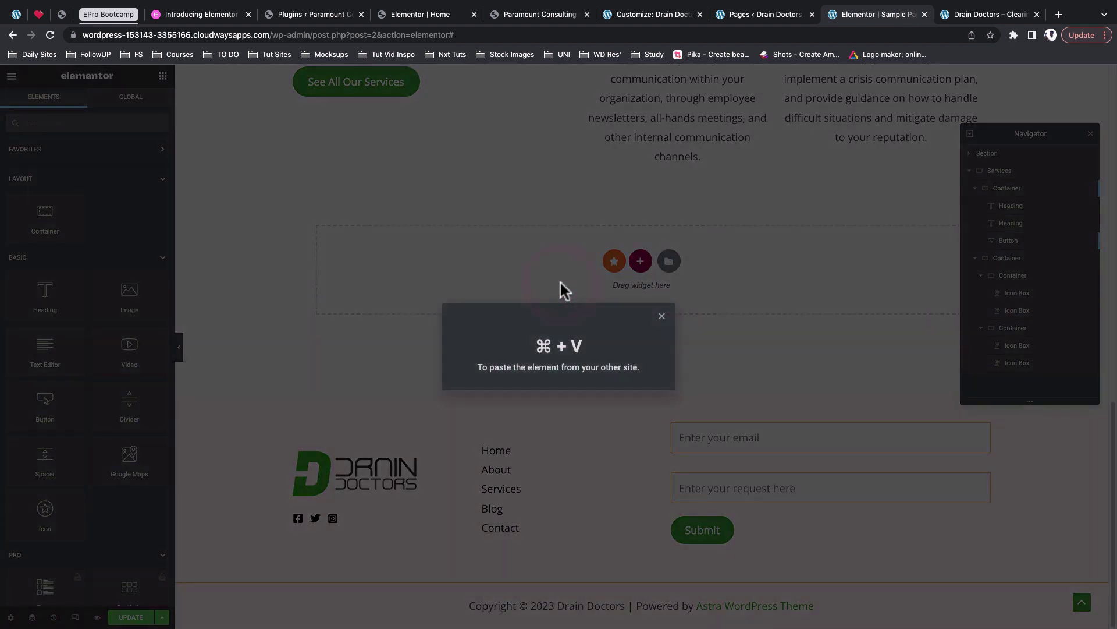
key(super+v)
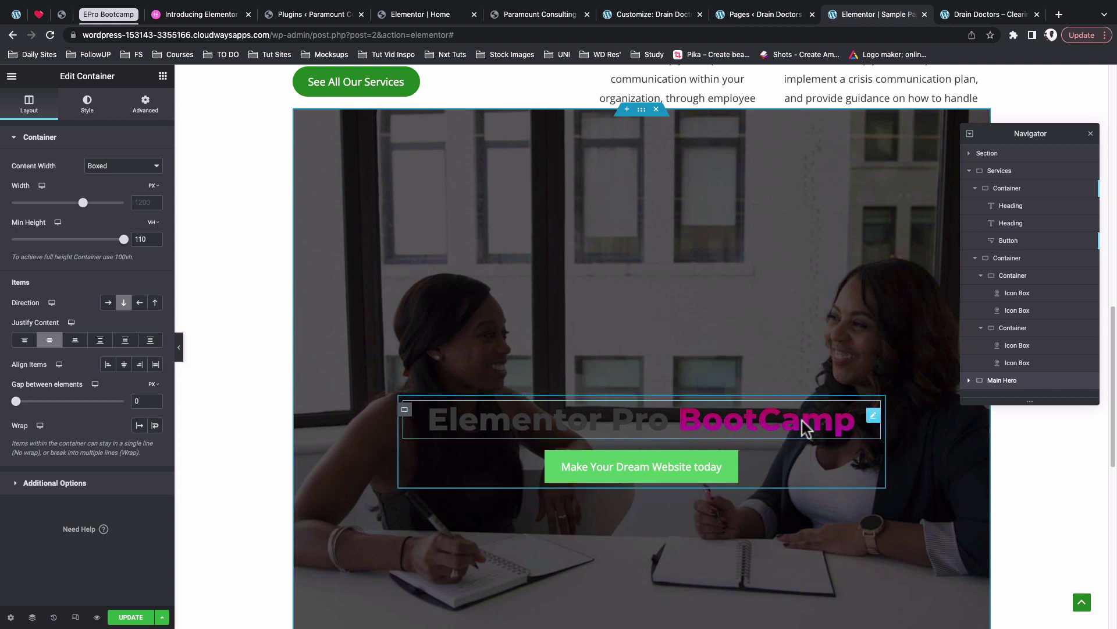
click(873, 417)
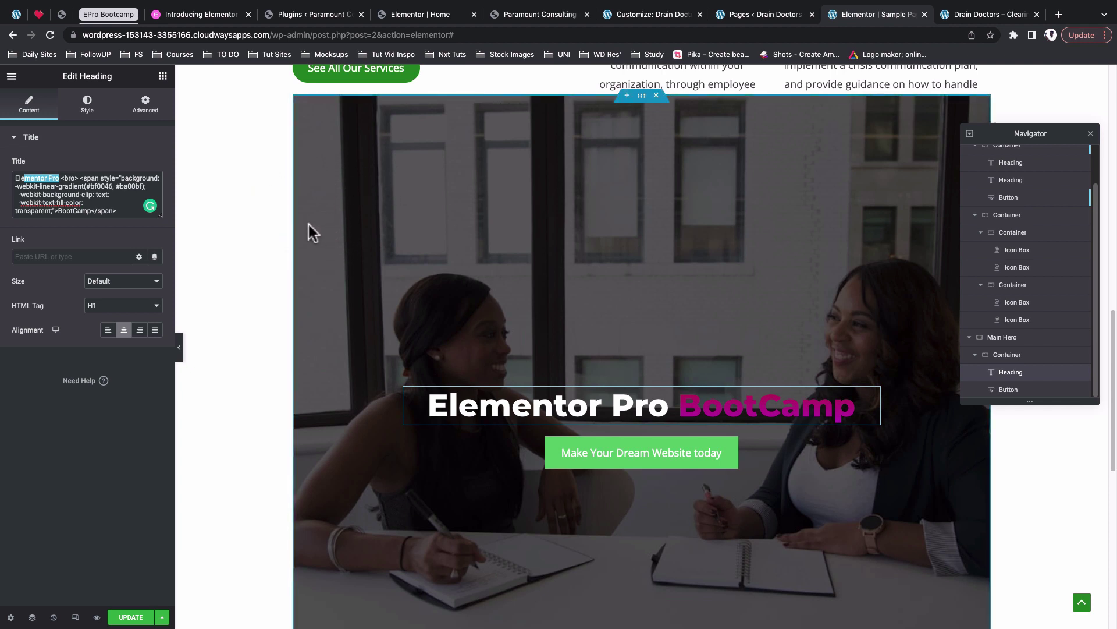
Check the page layout options in the Sample Page's settings without changing the layout, and return to the pasted hero
scroll(582, 232, up, 4)
click(641, 319)
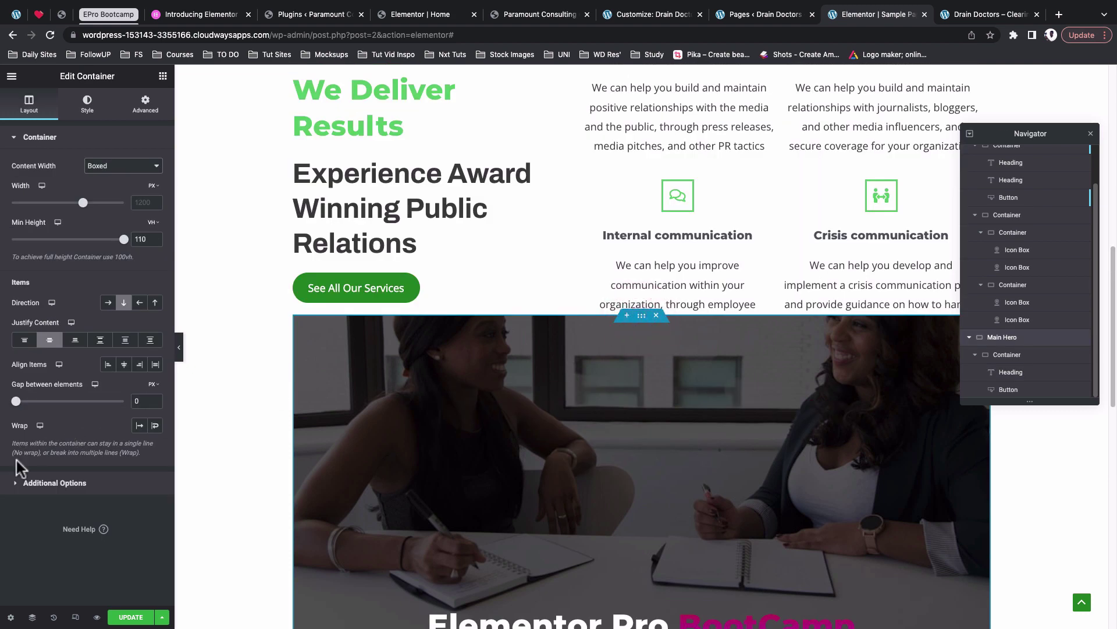
click(11, 617)
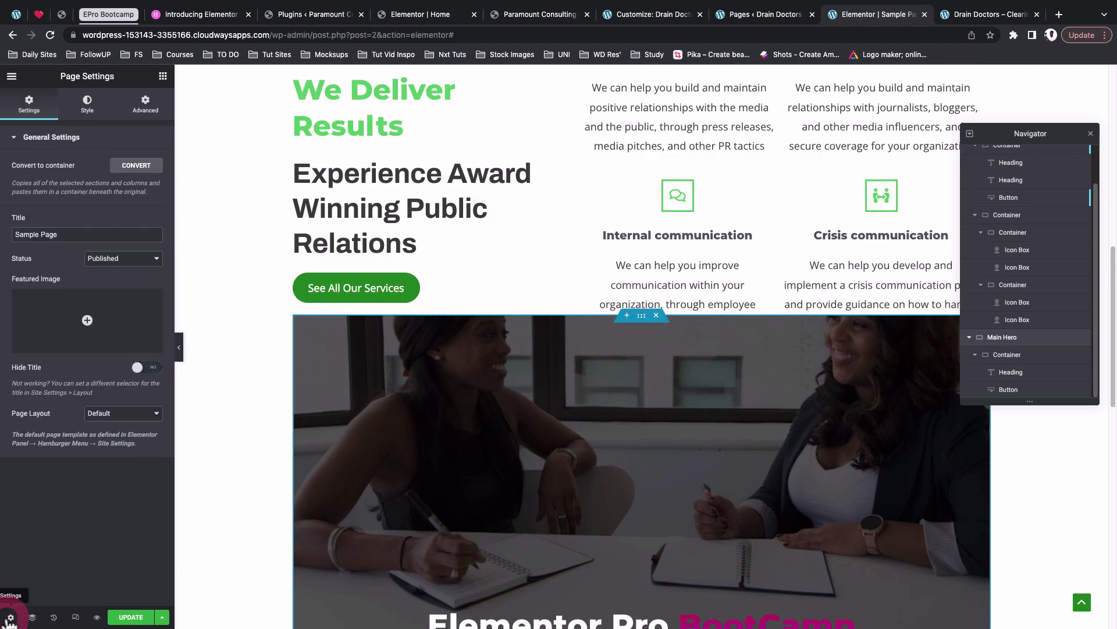
click(140, 414)
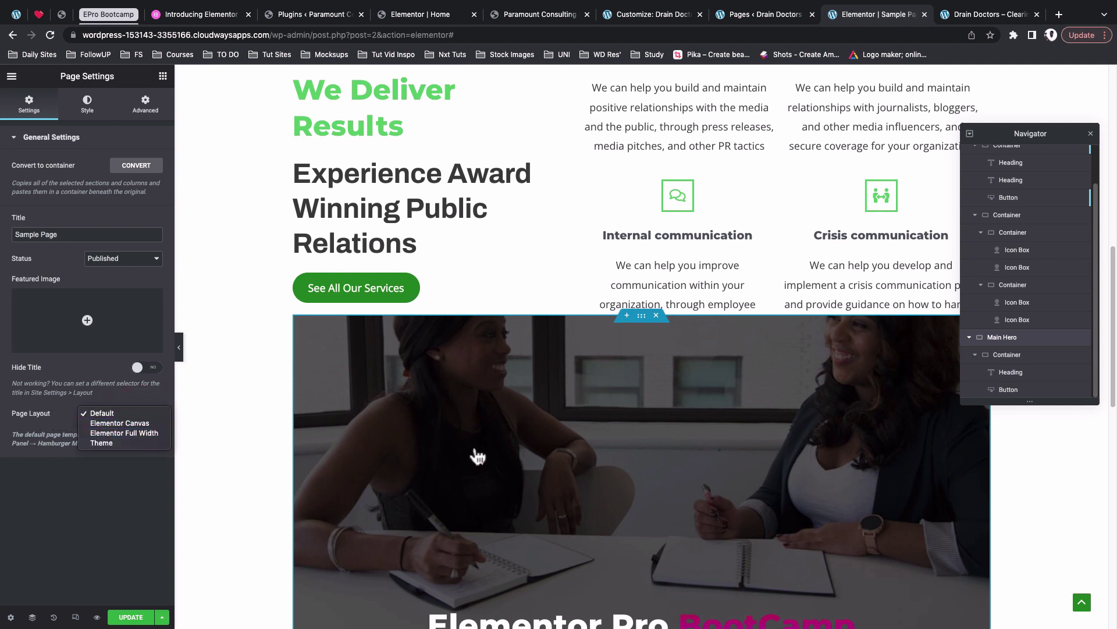
click(143, 490)
scroll(491, 483, down, 4)
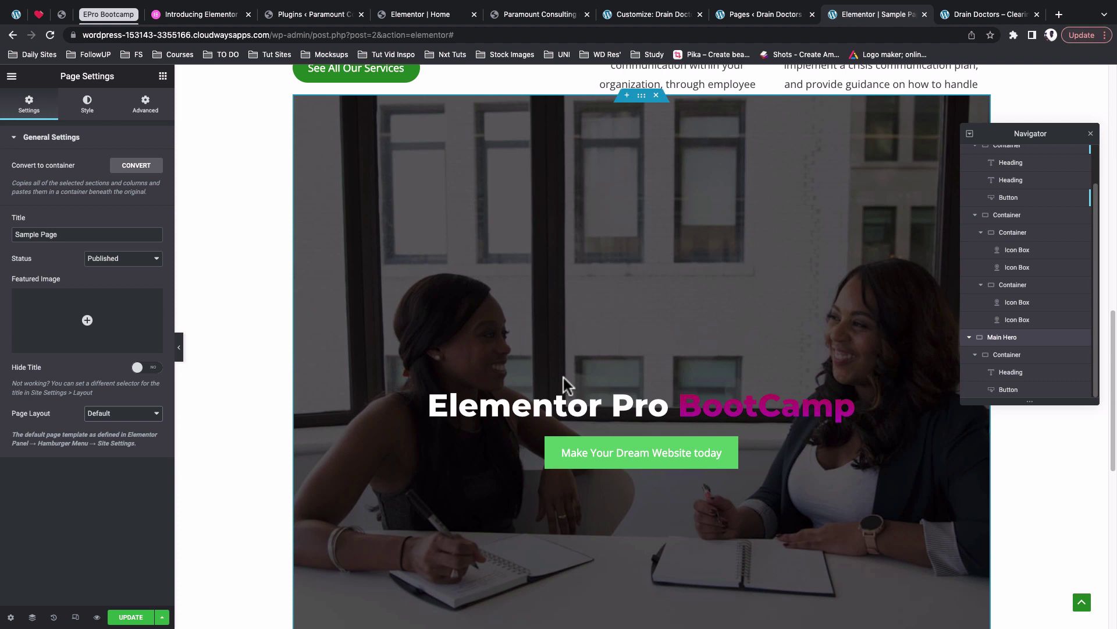
Examine the attachment details of the imported hero image in the Drain Doctors media library
key(ctrl+shift+Tab)
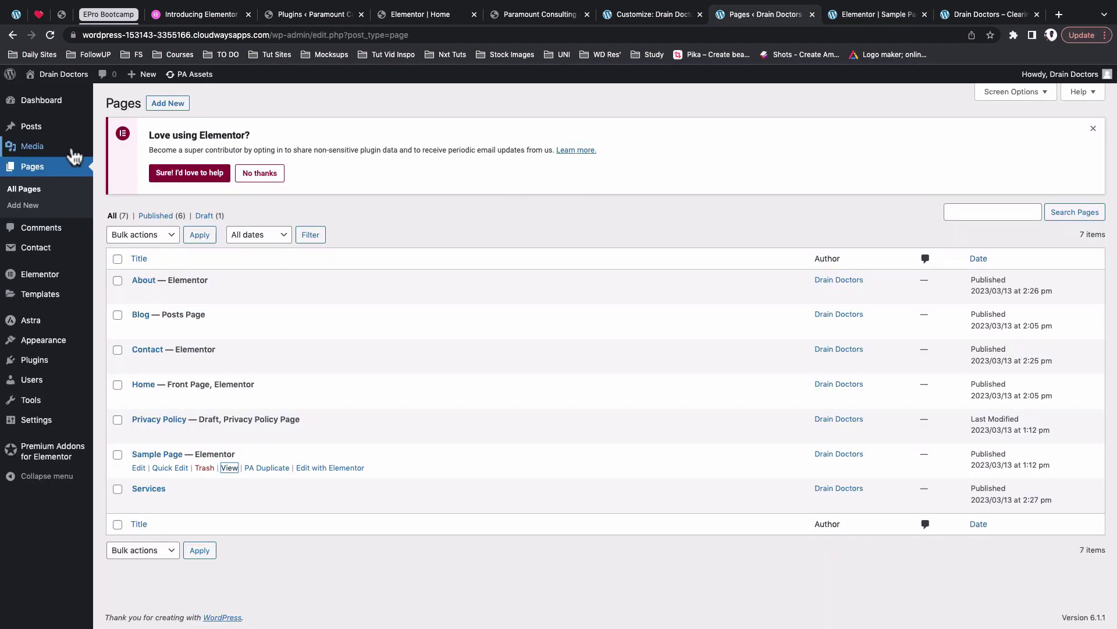
click(41, 149)
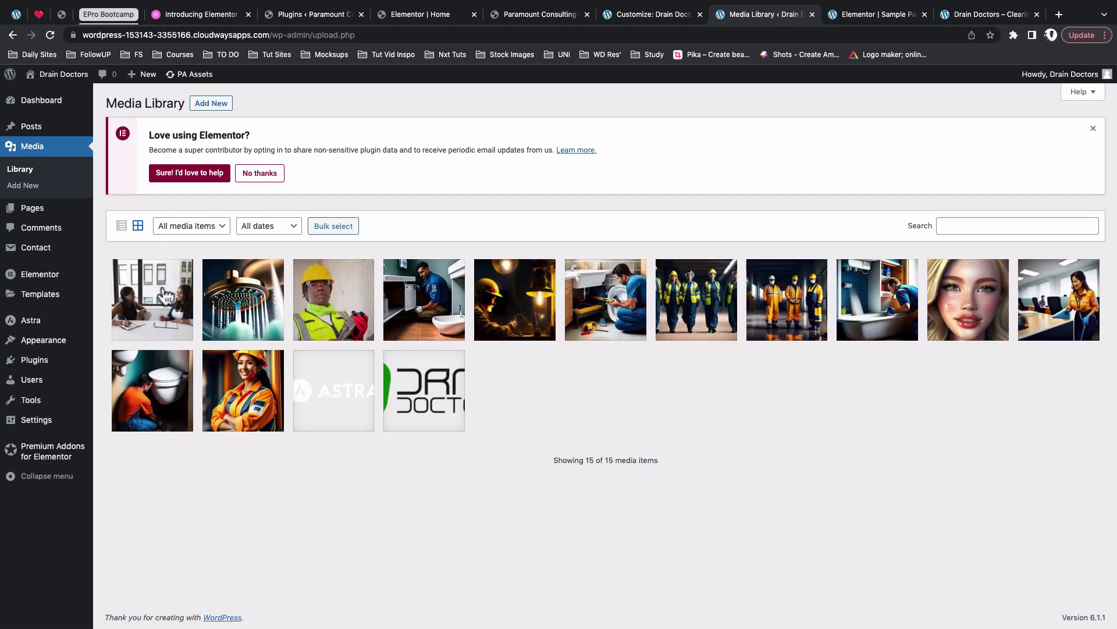
click(162, 296)
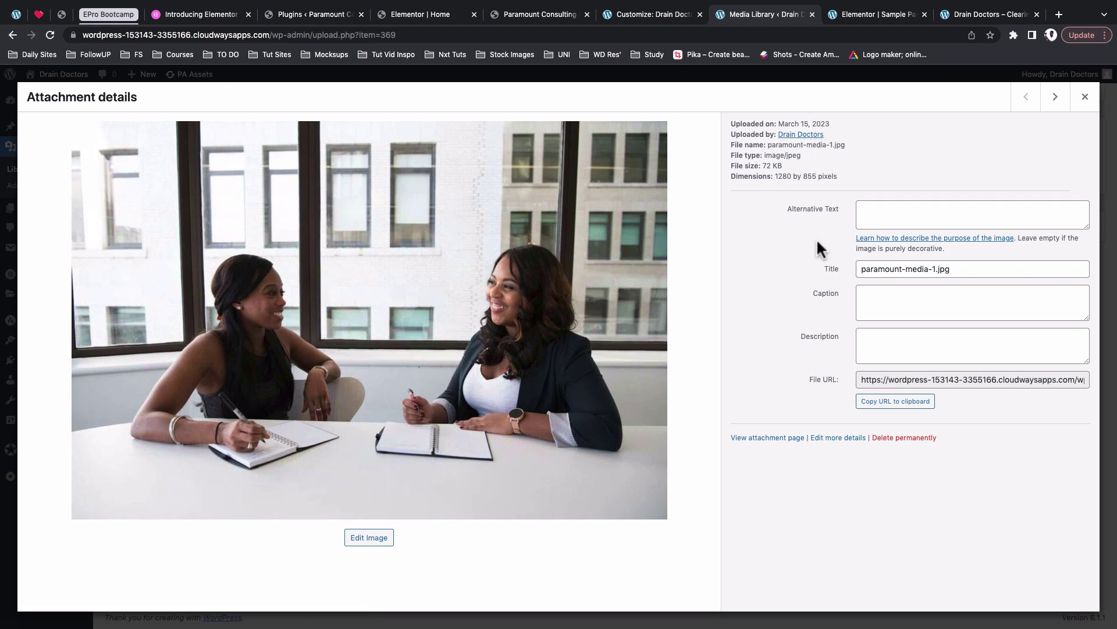
click(1086, 98)
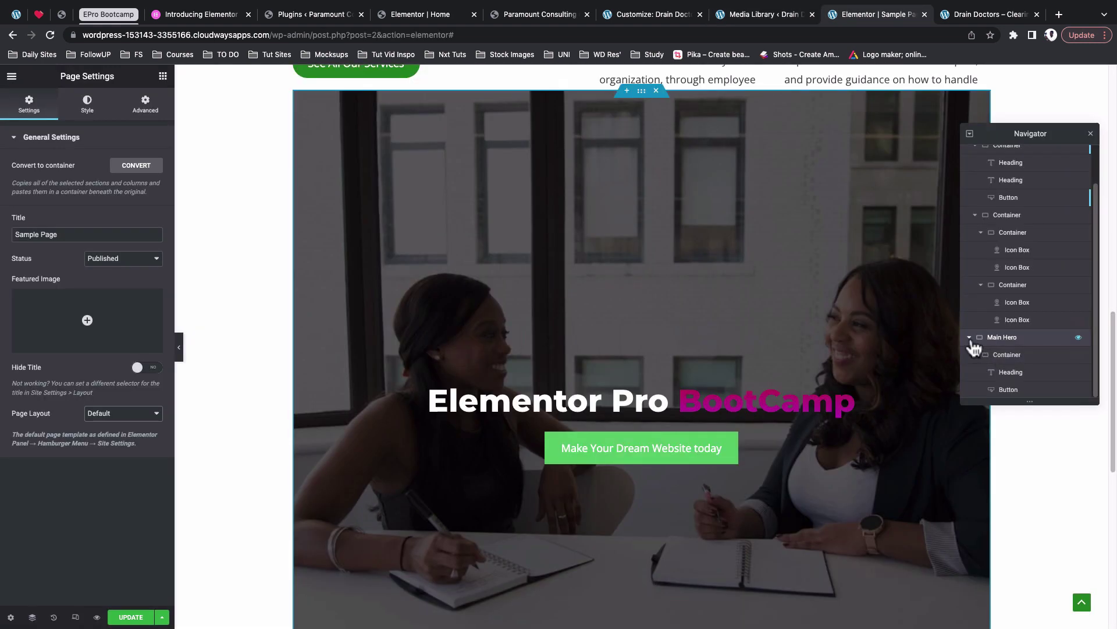
Delete the section with the example text from the Sample Page
click(968, 344)
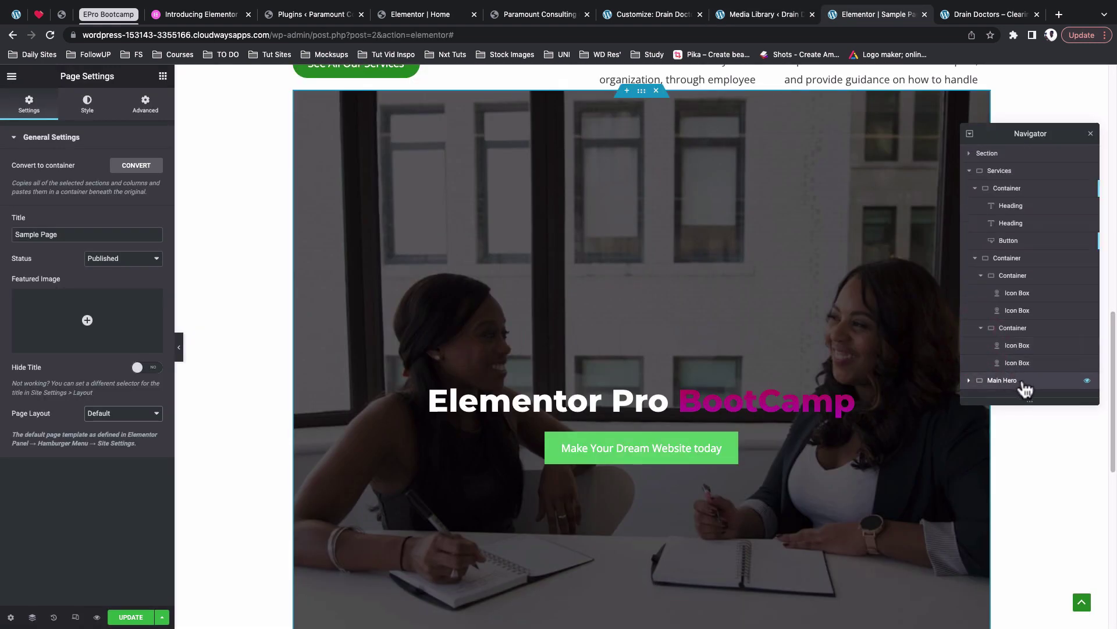
click(969, 153)
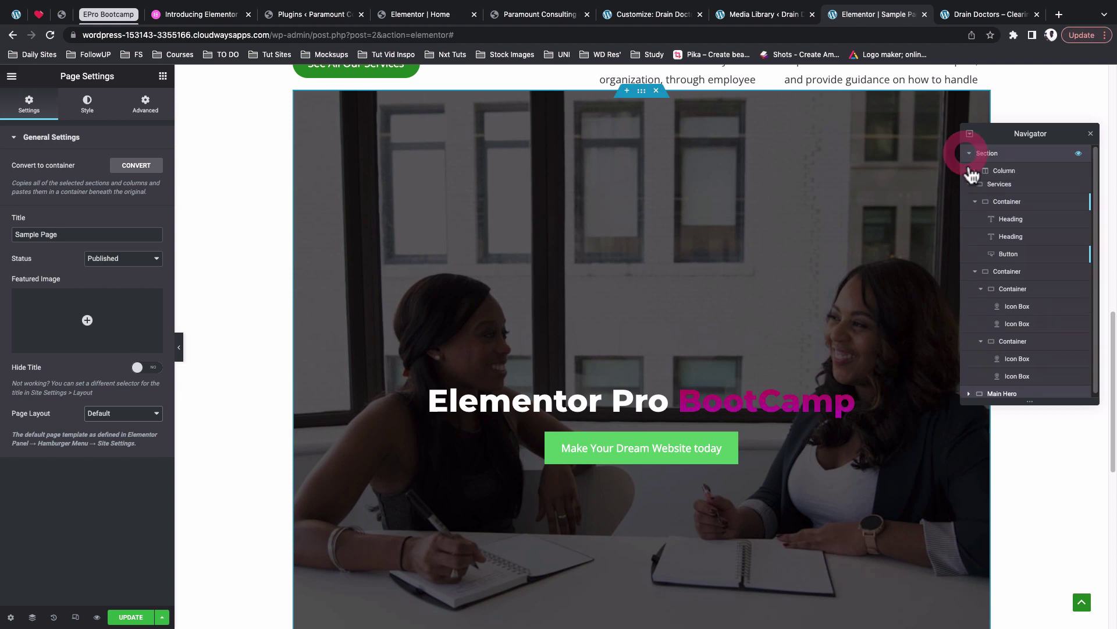
click(976, 155)
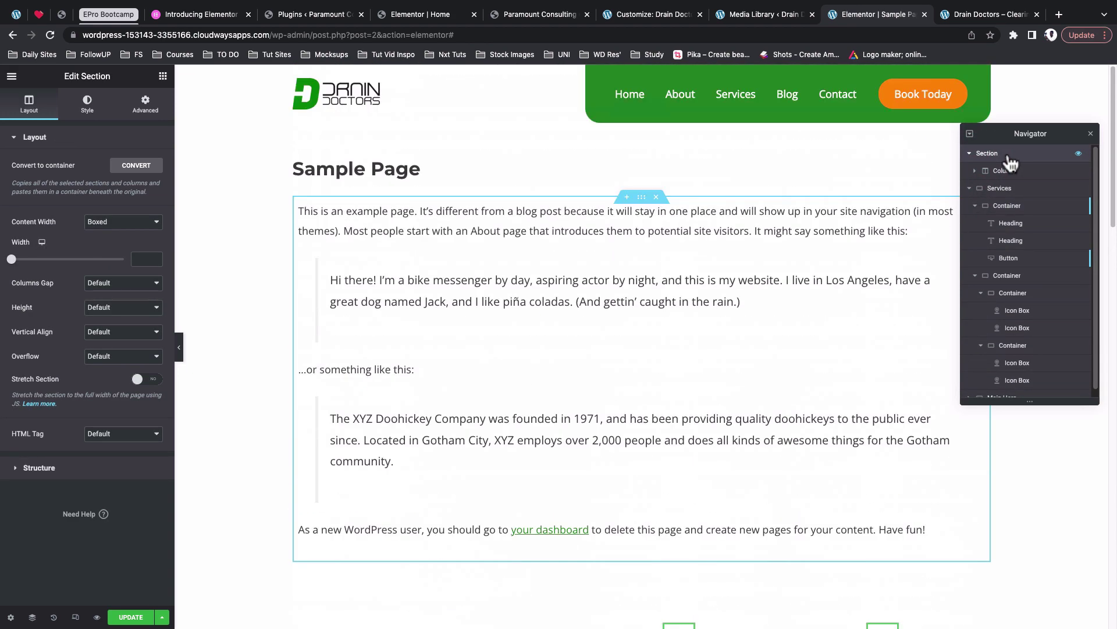
click(656, 197)
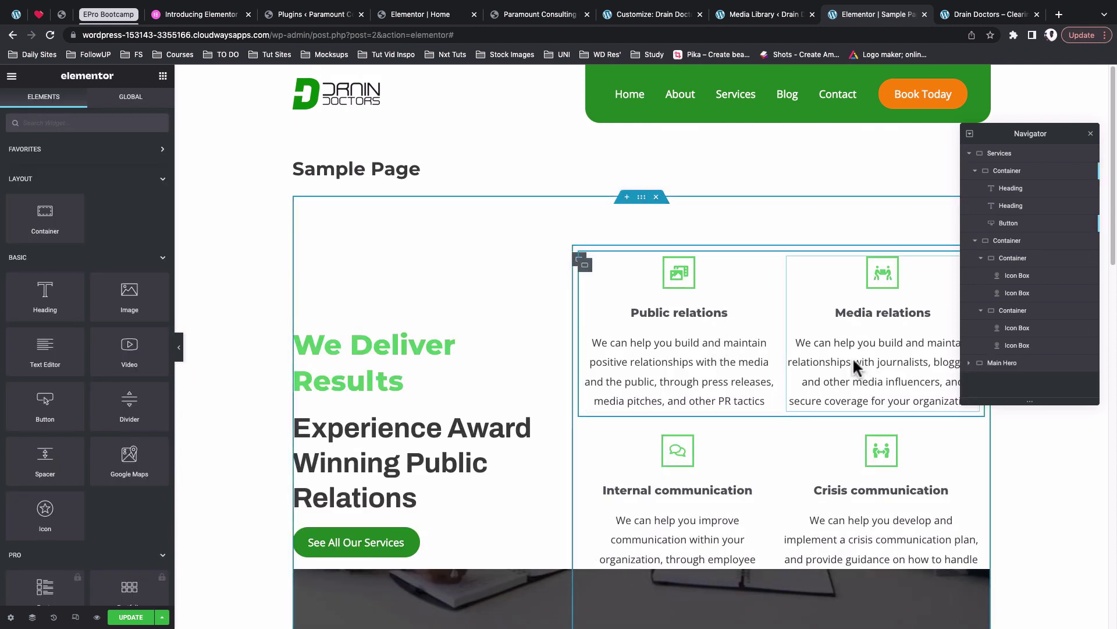
Move the Main Hero container above the Services container on the Sample Page
drag(1025, 366, 1037, 153)
scroll(776, 204, down, 7)
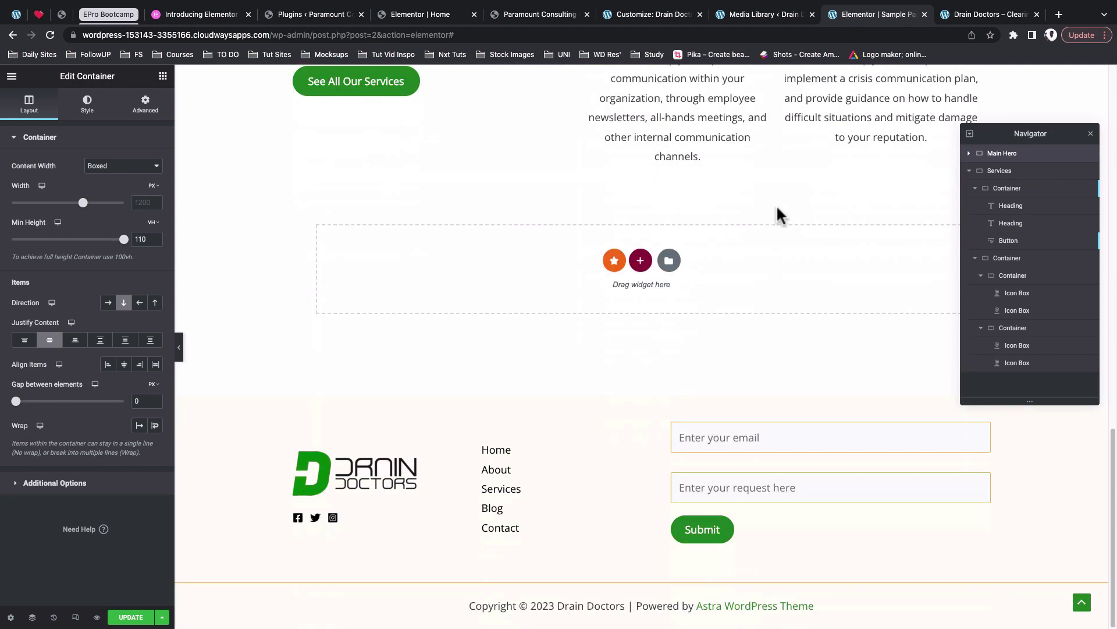
scroll(776, 205, up, 10)
Preview the Sample Page, check its hero and services sections, and return to its editor
key(super+shift+p)
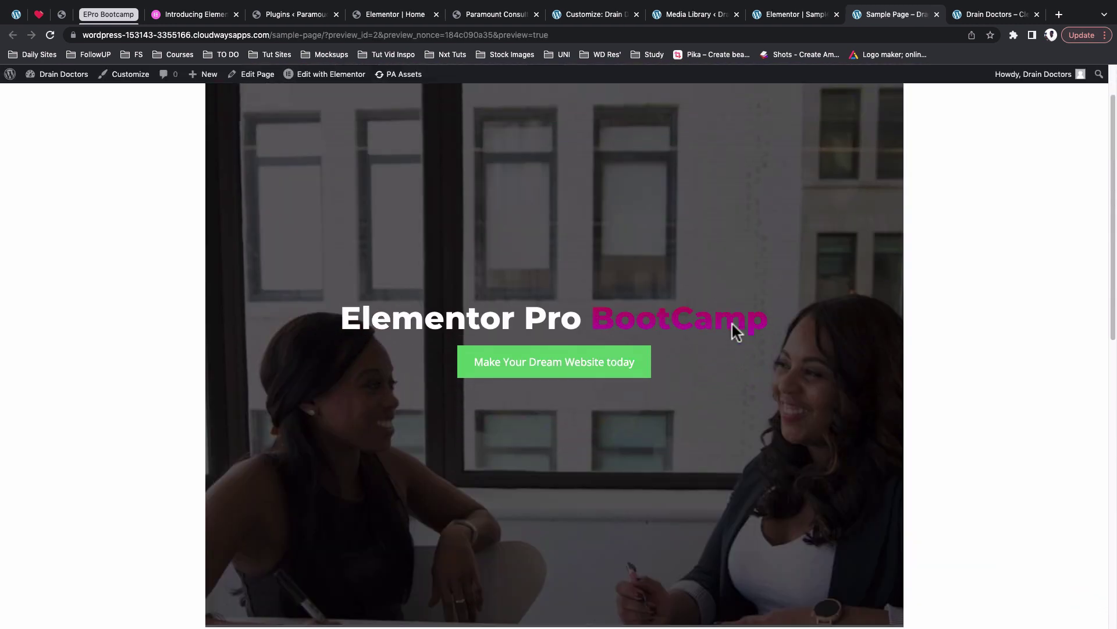
scroll(732, 324, down, 10)
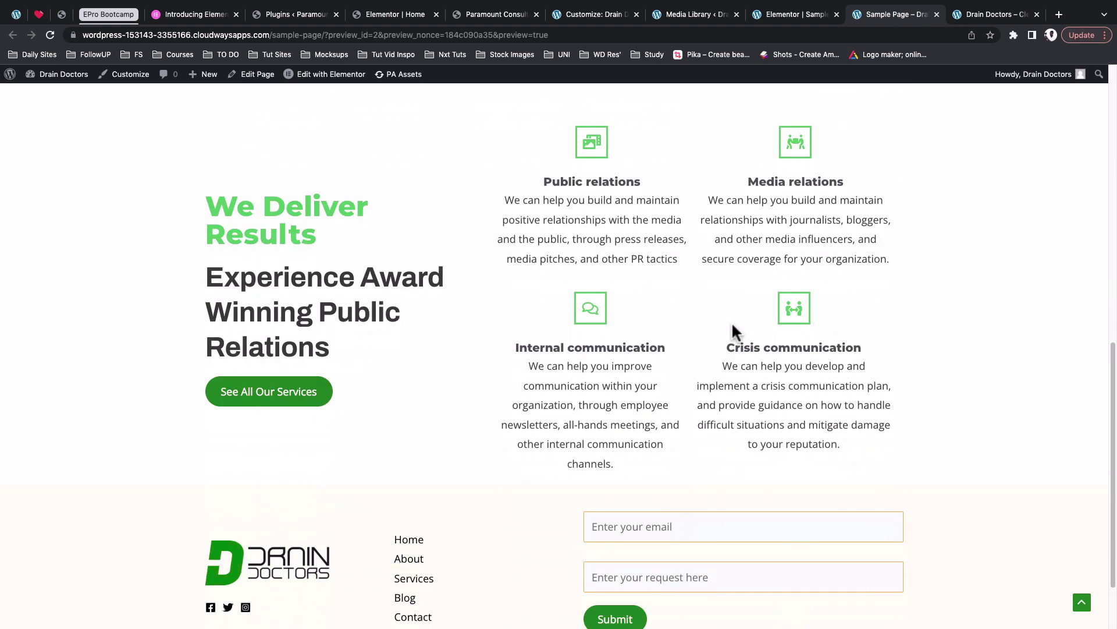
scroll(732, 323, up, 3)
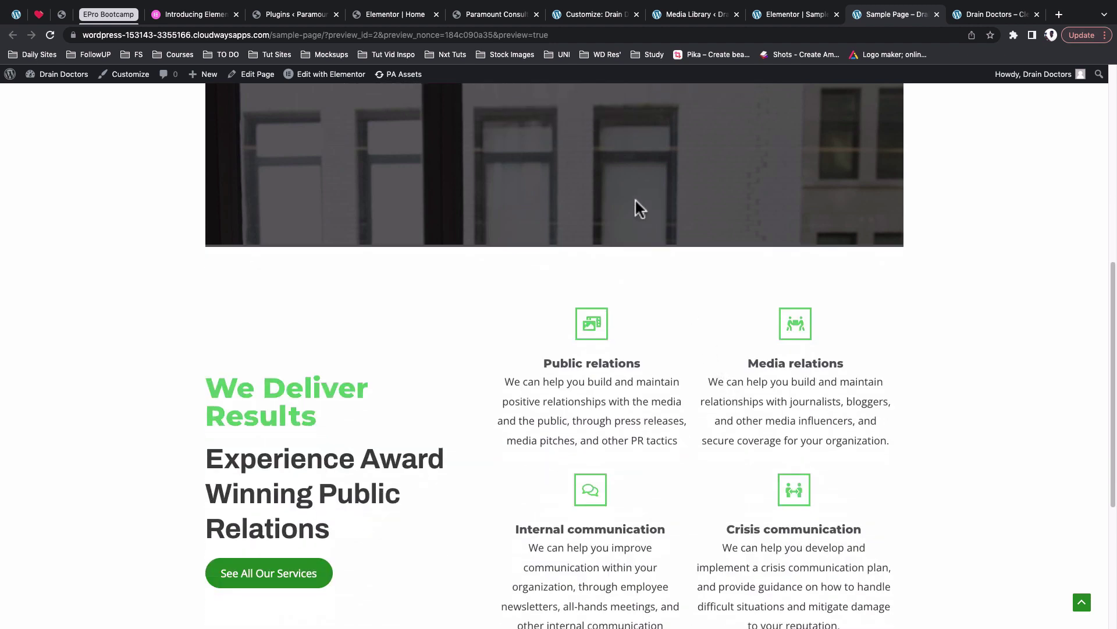
click(762, 14)
scroll(646, 214, down, 6)
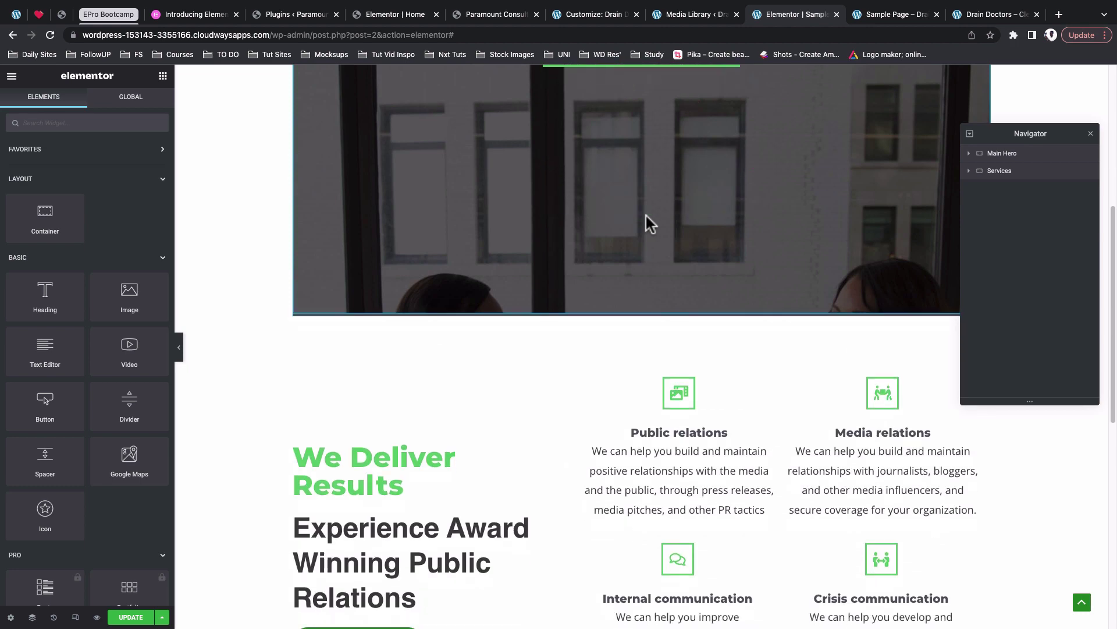
In the Paramount Consulting home page editor, view the Save as Template dialog for the Services container and close it without saving
click(492, 15)
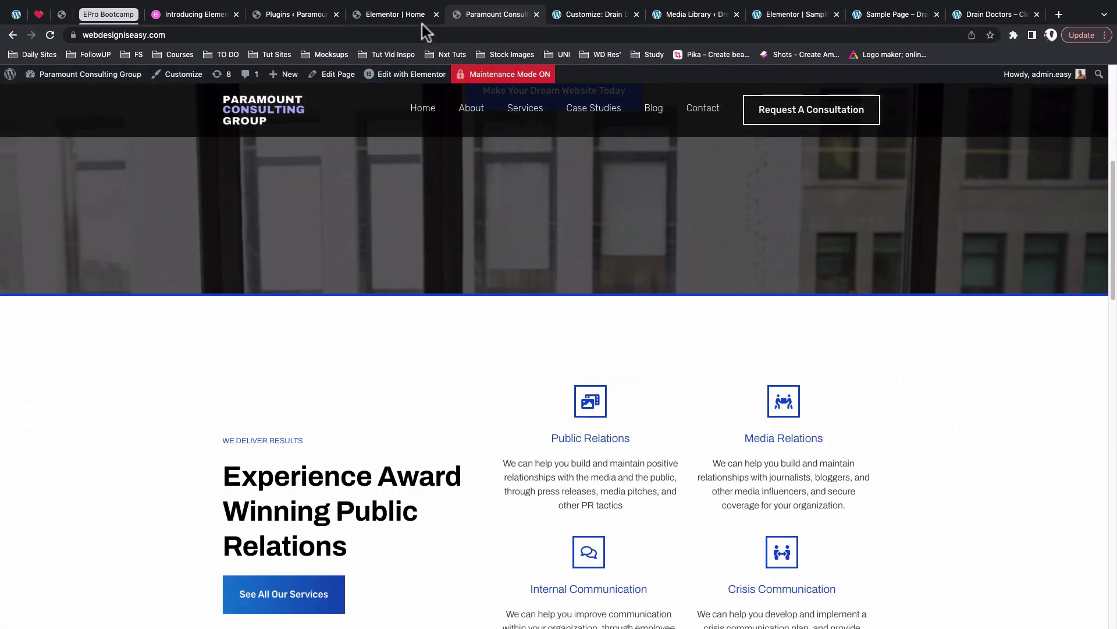
click(415, 21)
scroll(613, 354, down, 5)
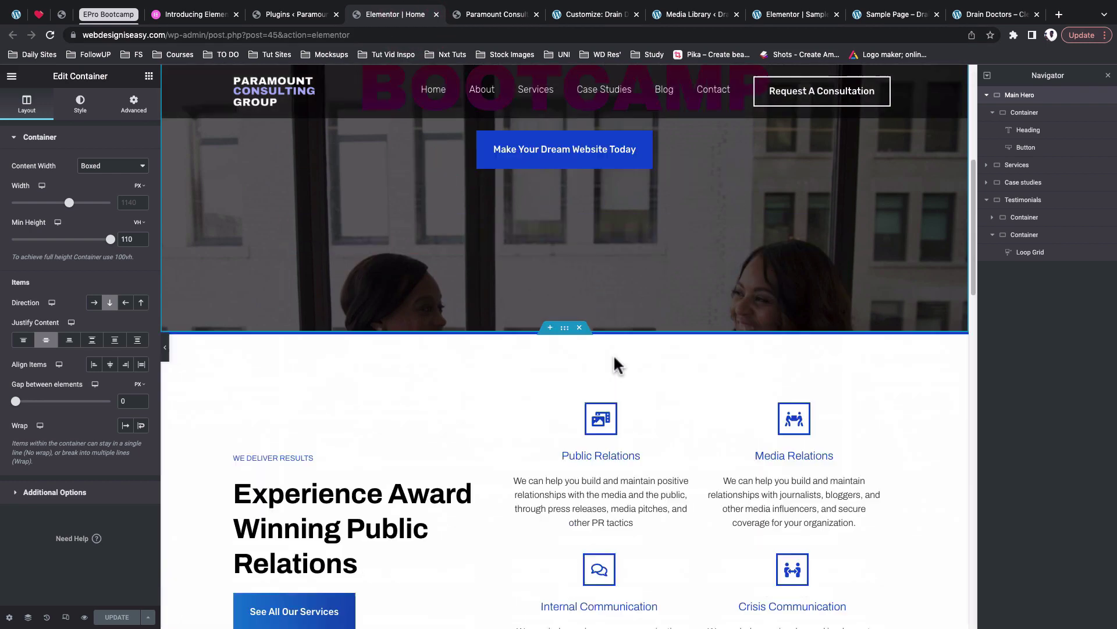
scroll(615, 357, down, 1)
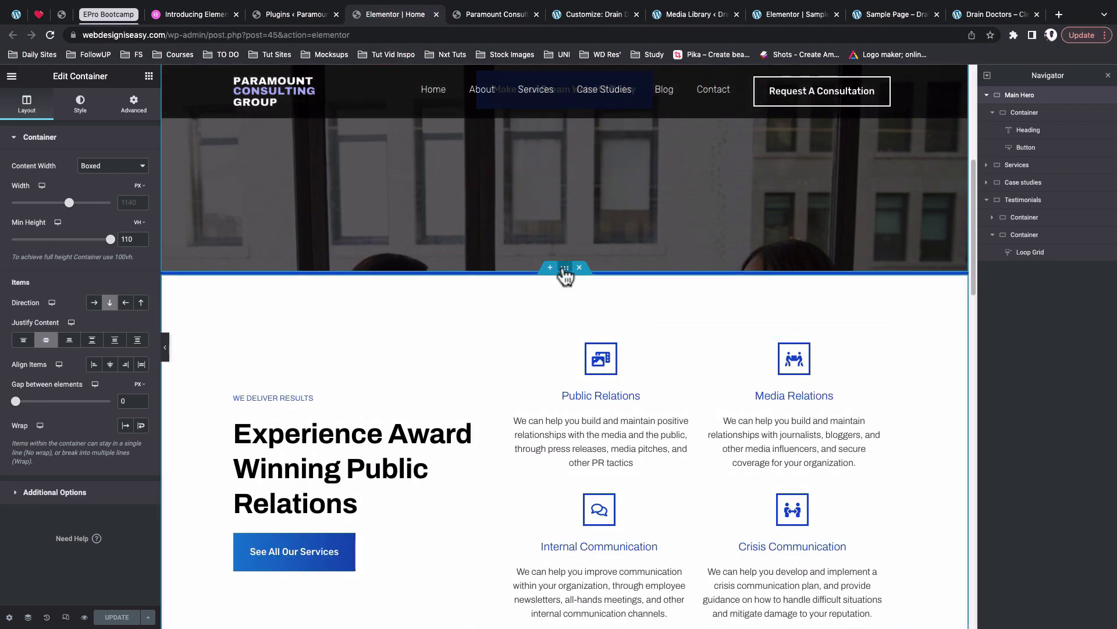
right_click(566, 271)
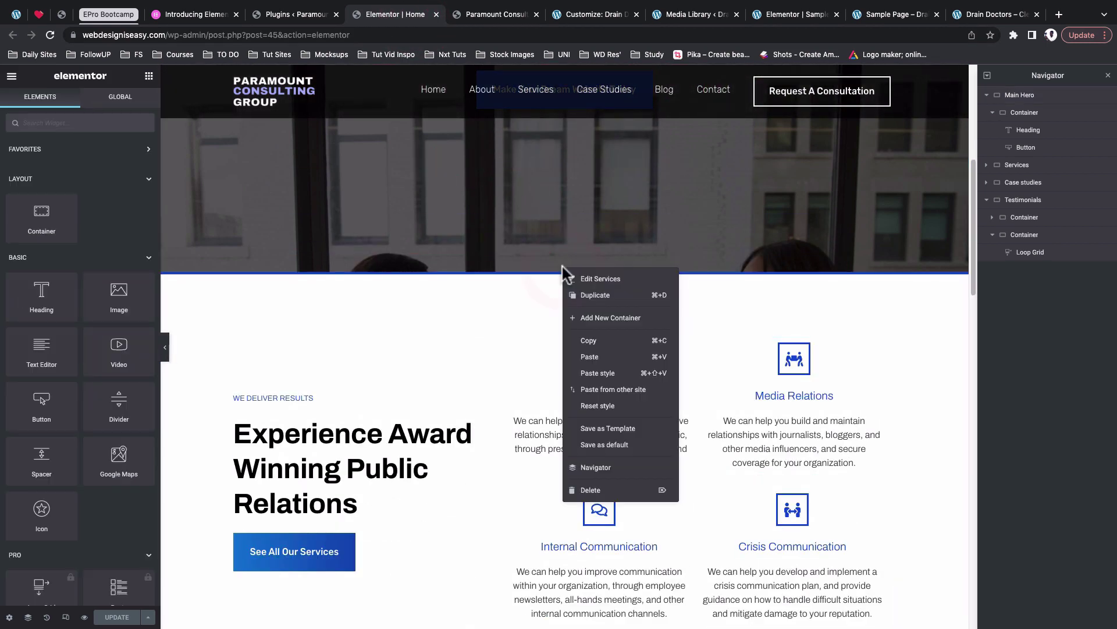
click(609, 428)
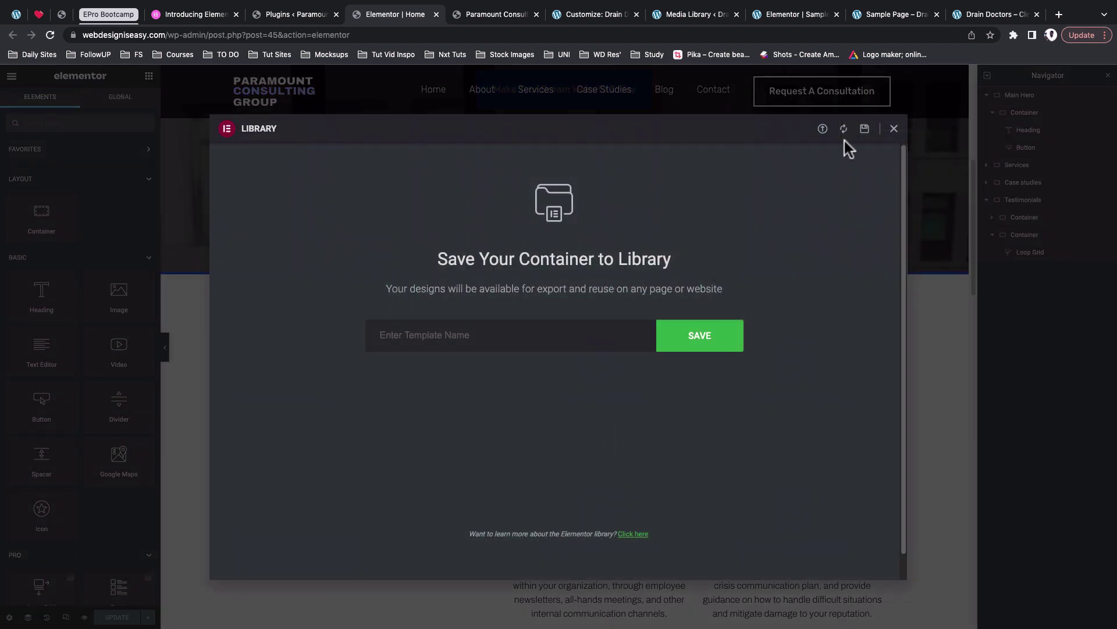
click(894, 129)
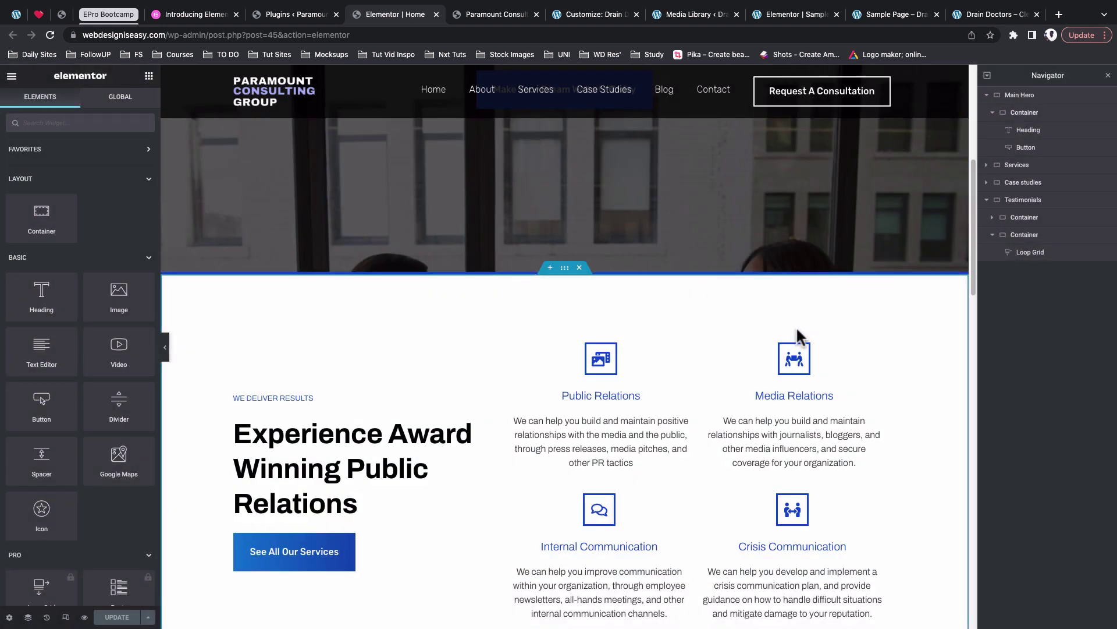
Review the Drain Doctors home page from the hero section through the client testimonial to the FAQs
click(992, 14)
scroll(955, 301, down, 5)
scroll(955, 302, up, 5)
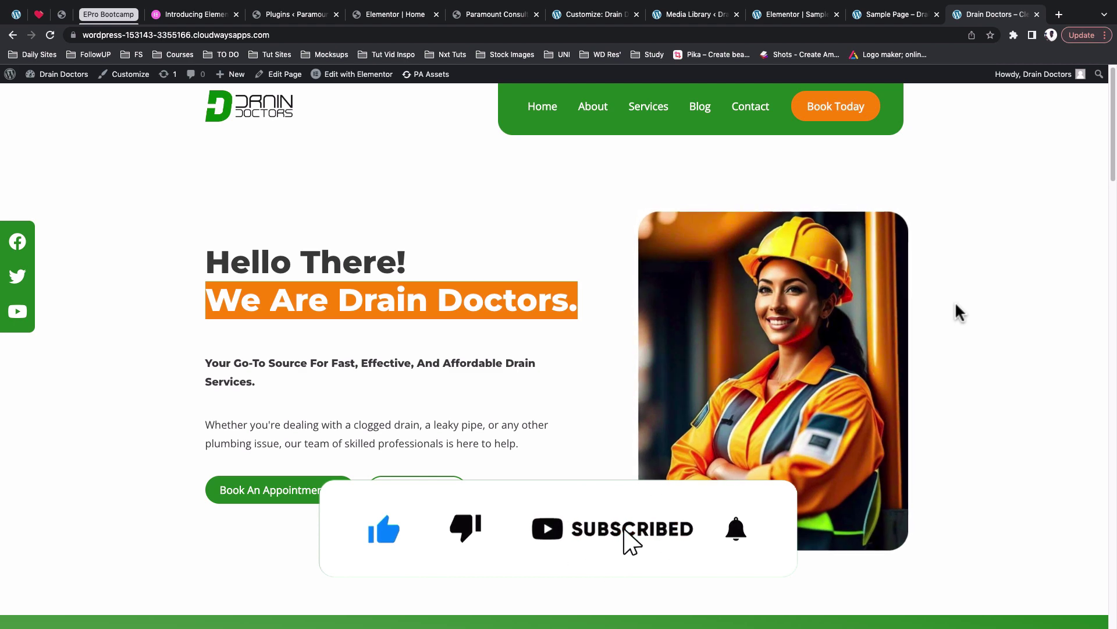
scroll(955, 301, down, 10)
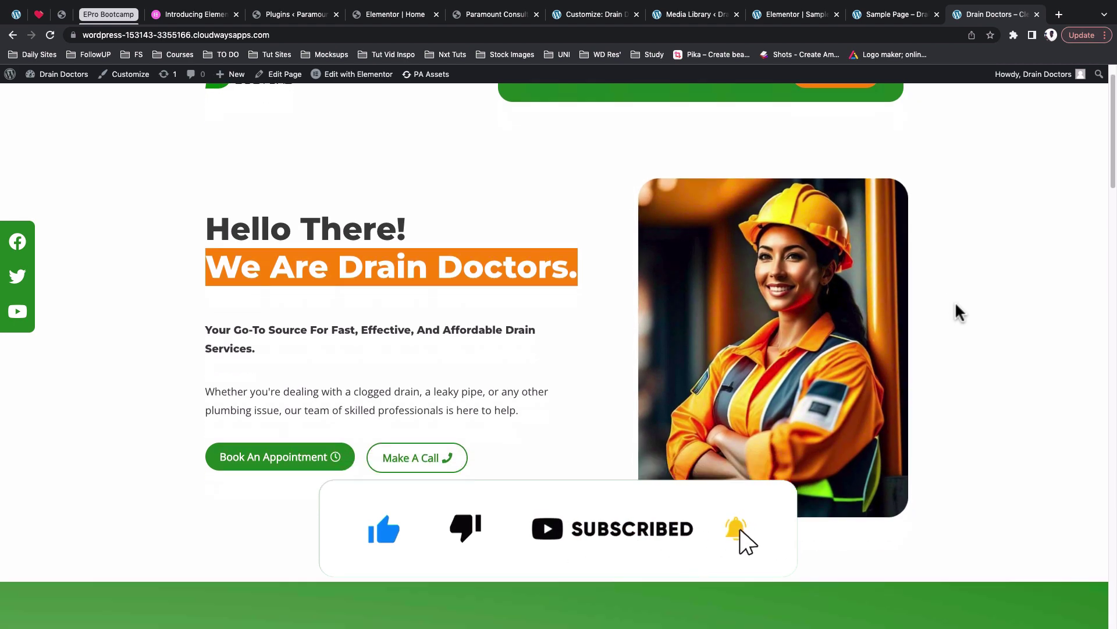
scroll(955, 301, down, 8)
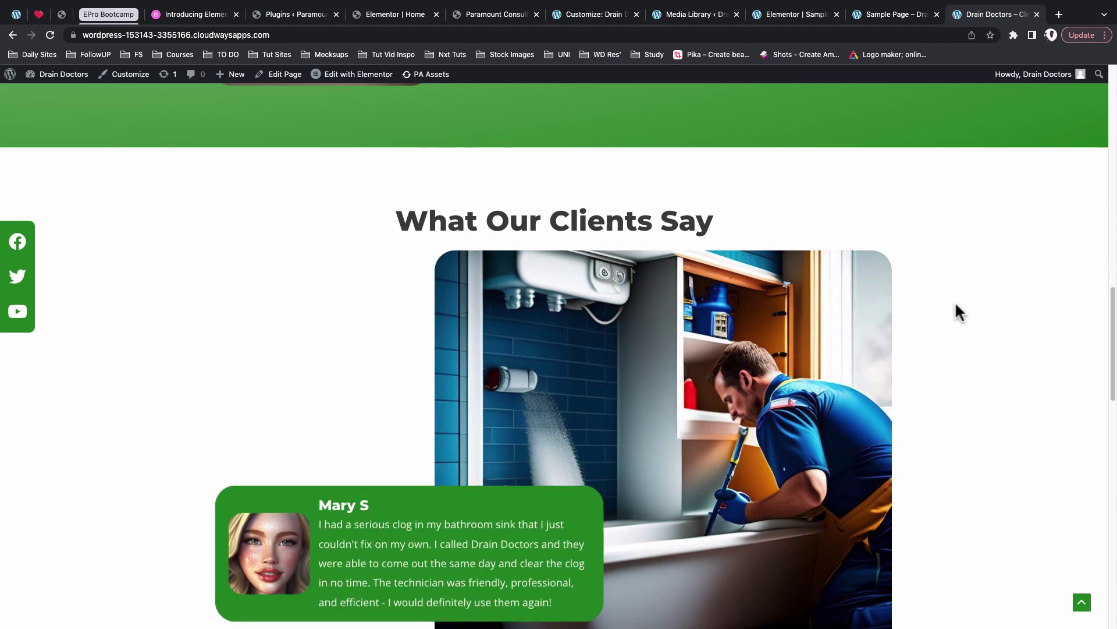
scroll(955, 302, down, 4)
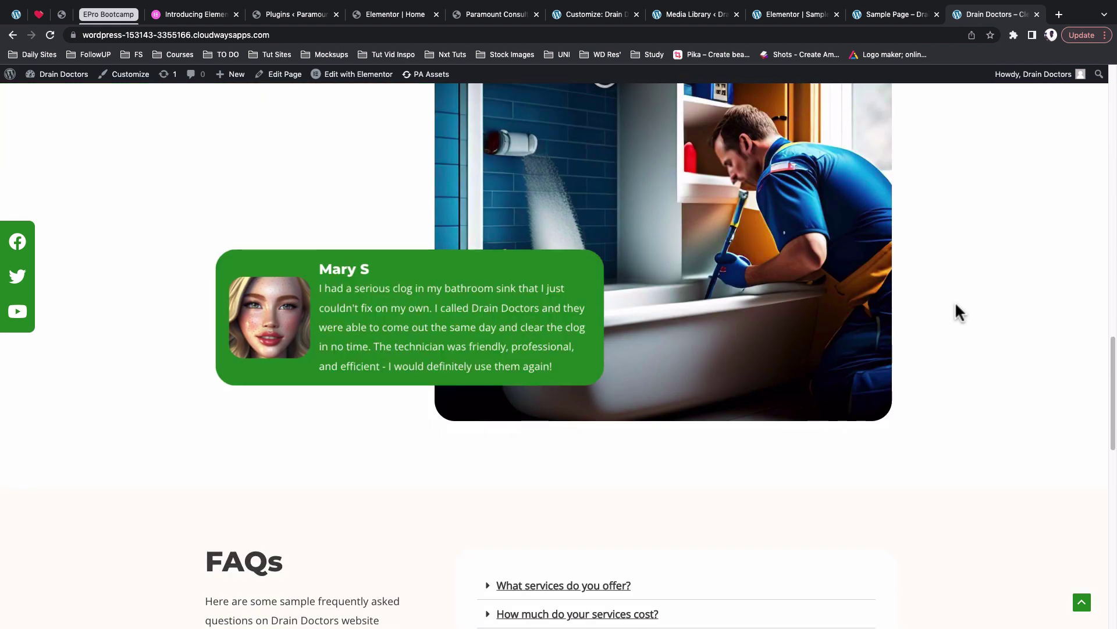
scroll(955, 301, up, 3)
scroll(955, 302, down, 5)
scroll(955, 301, down, 3)
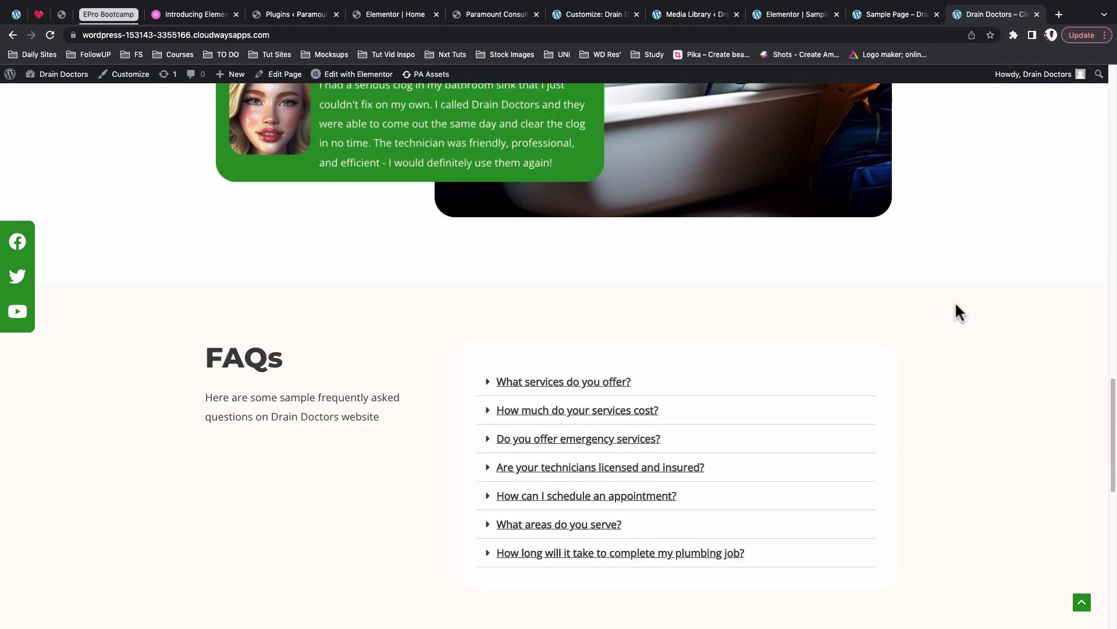